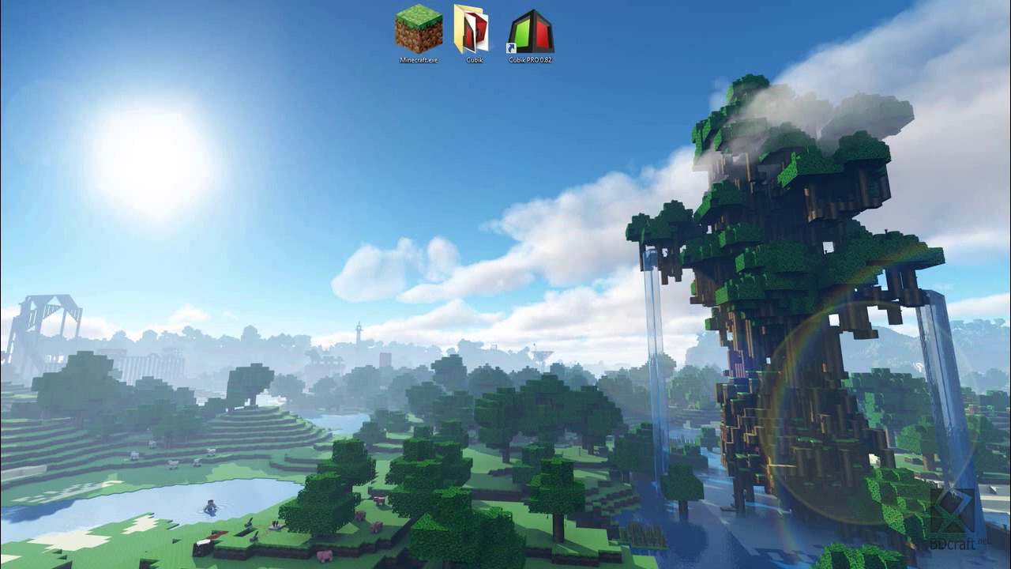
# Step: Open a file explorer window at the %appdata%/.minecraft folder
pyautogui.press('super+e')
pyautogui.hotkey('alt', 'd')
pyautogui.write('%appdata%/')
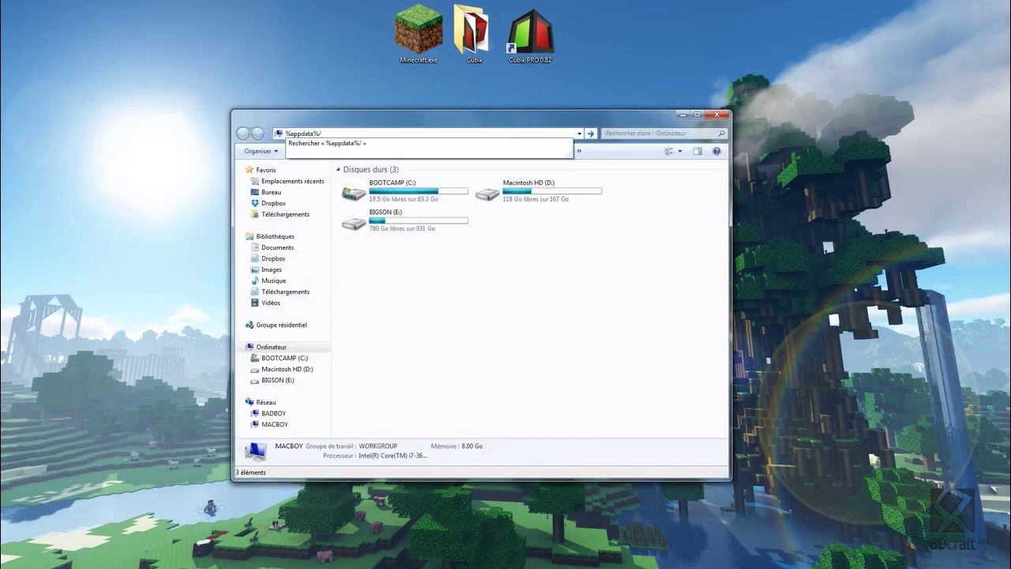
pyautogui.write('.minecraft')
pyautogui.press('Return')
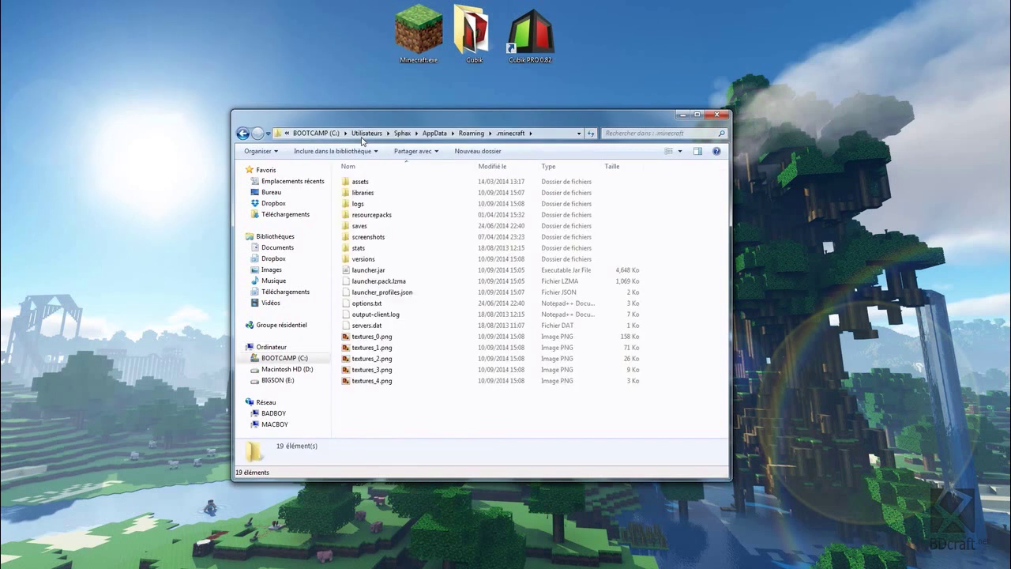
# Step: Open 1.8.jar from the versions\1.8 folder in WinRAR and browse to its assets\minecraft folder
pyautogui.doubleClick(360, 263)
pyautogui.doubleClick(356, 193)
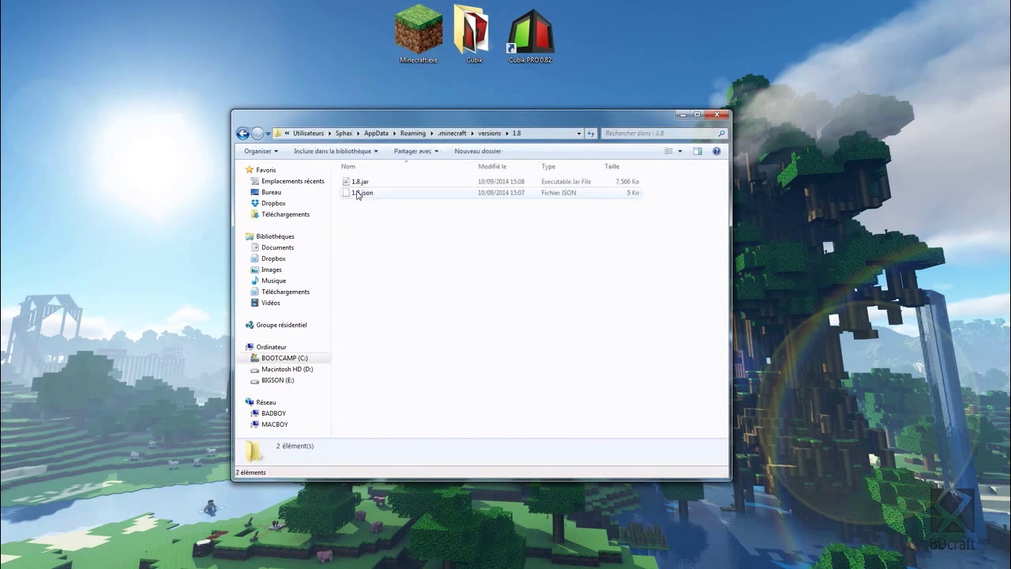
pyautogui.rightClick(363, 183)
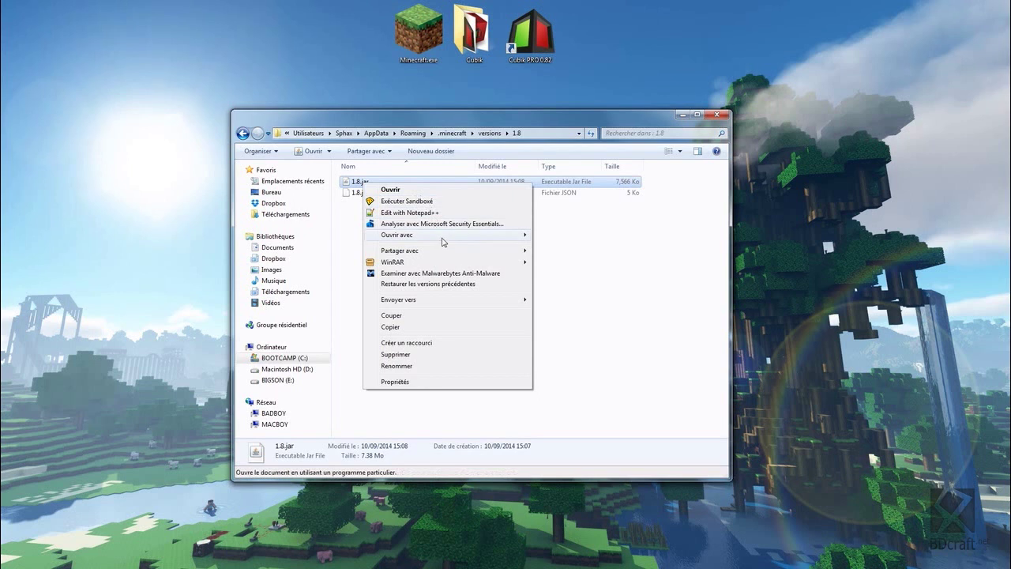
pyautogui.moveTo(442, 235)
pyautogui.click(567, 247)
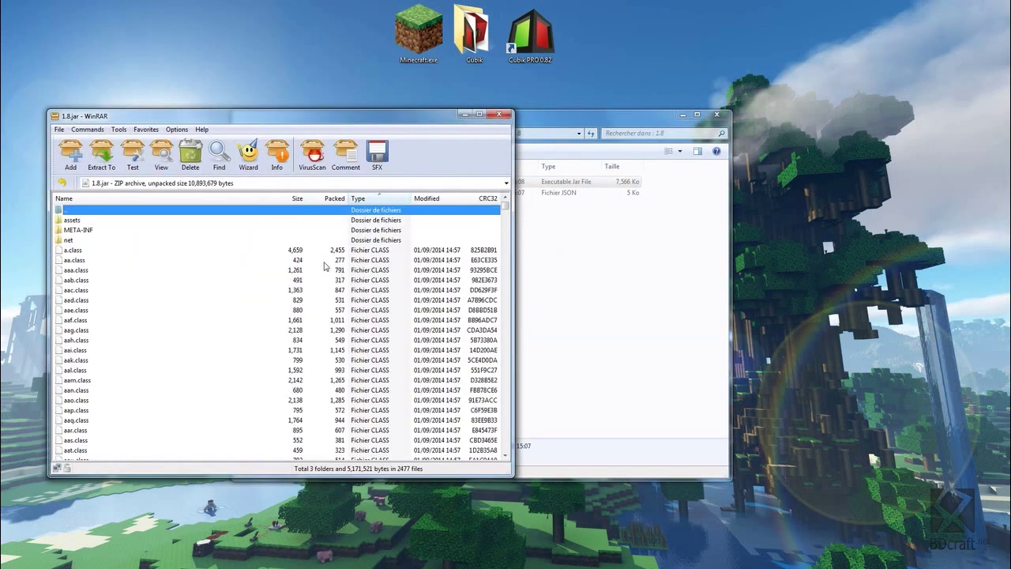
pyautogui.doubleClick(74, 220)
pyautogui.click(72, 219)
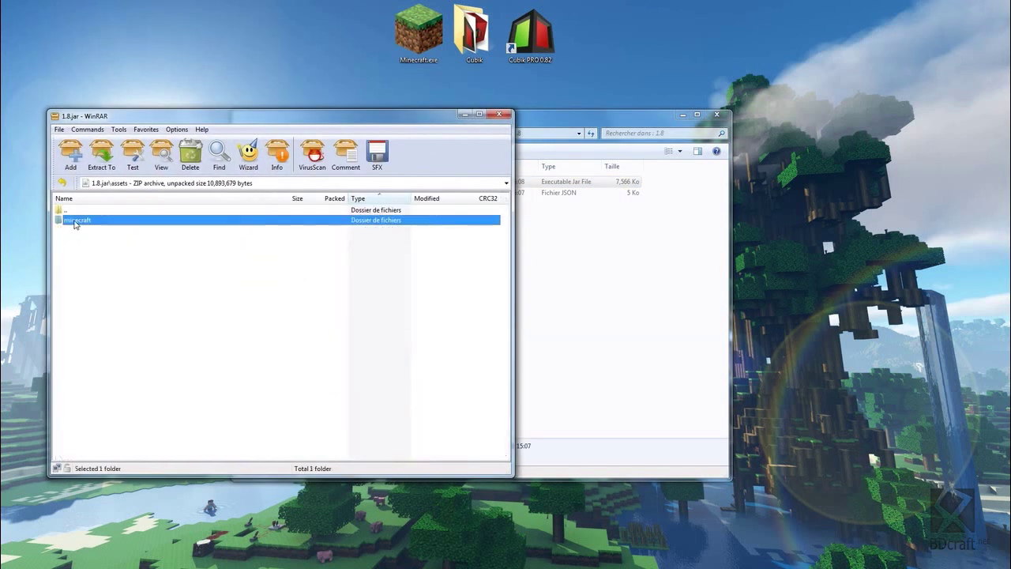
pyautogui.doubleClick(74, 220)
# Step: Place the explorer window beside the archive window and open the .minecraft\resourcepacks folder
pyautogui.click(640, 264)
pyautogui.moveTo(547, 113); pyautogui.dragTo(790, 102)
pyautogui.click(694, 120)
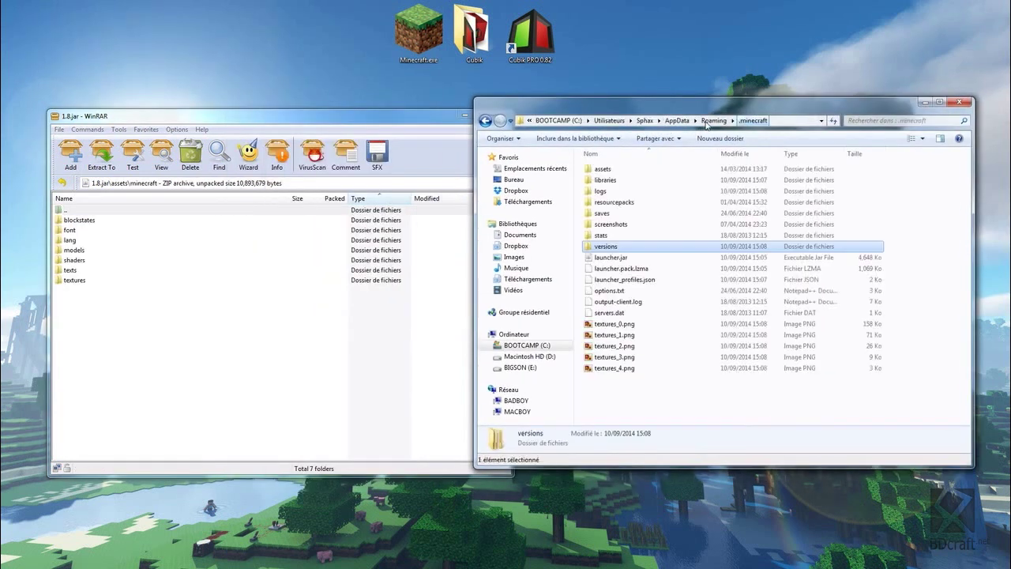
pyautogui.click(618, 203)
pyautogui.doubleClick(617, 202)
# Step: Create a new folder named default inside resourcepacks
pyautogui.rightClick(599, 222)
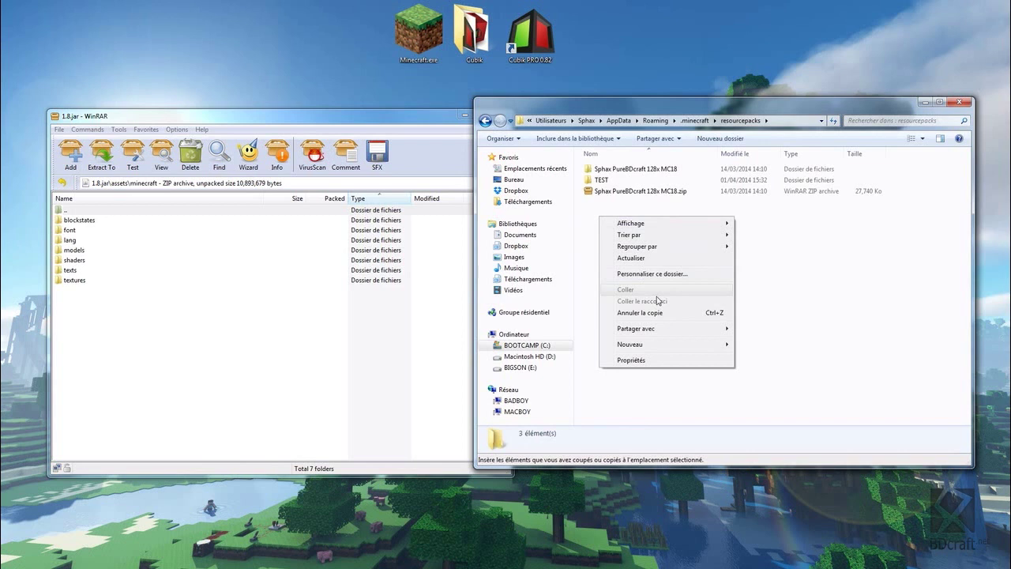
pyautogui.moveTo(715, 345)
pyautogui.click(751, 347)
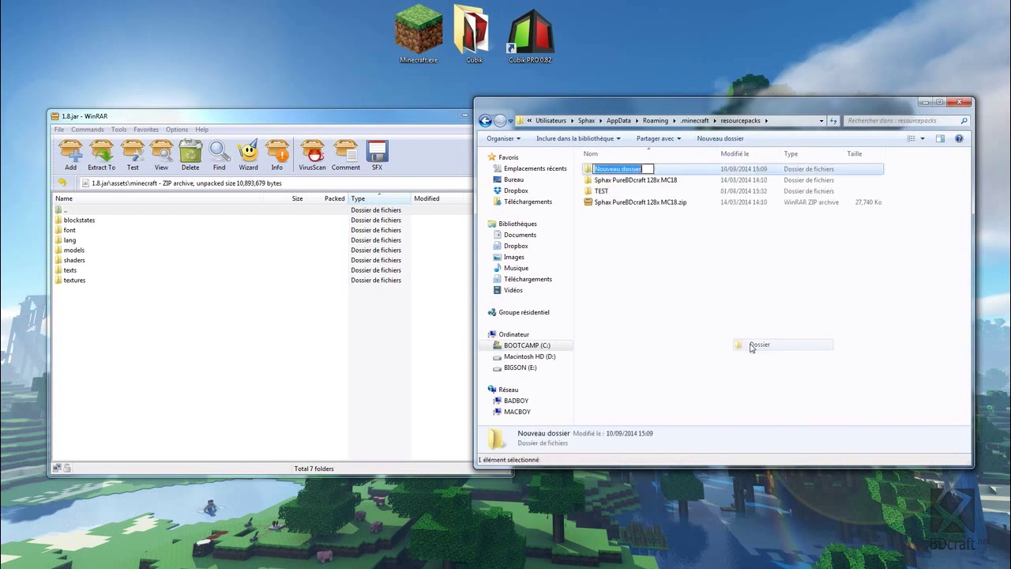
pyautogui.write('default')
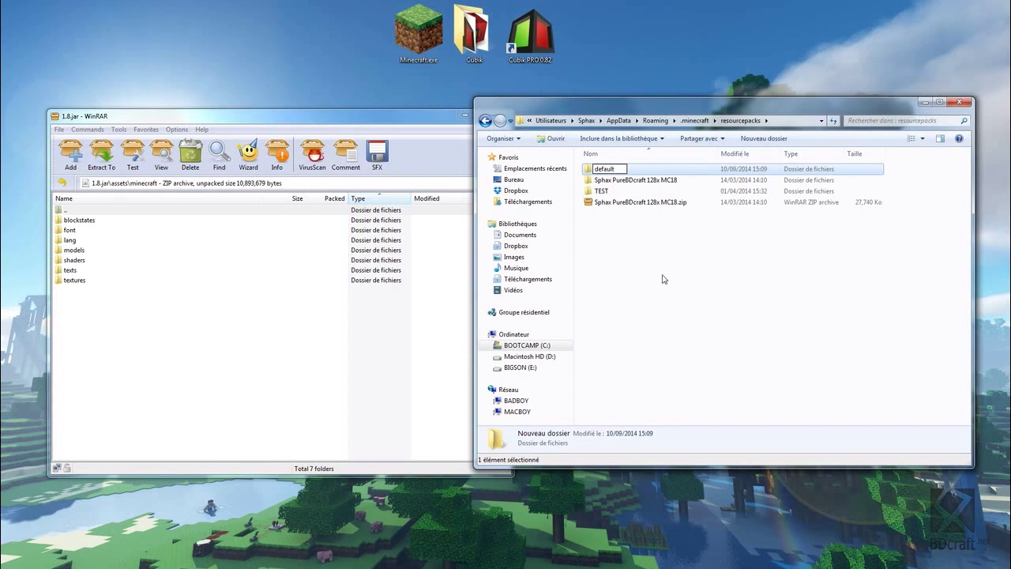
pyautogui.press('Return')
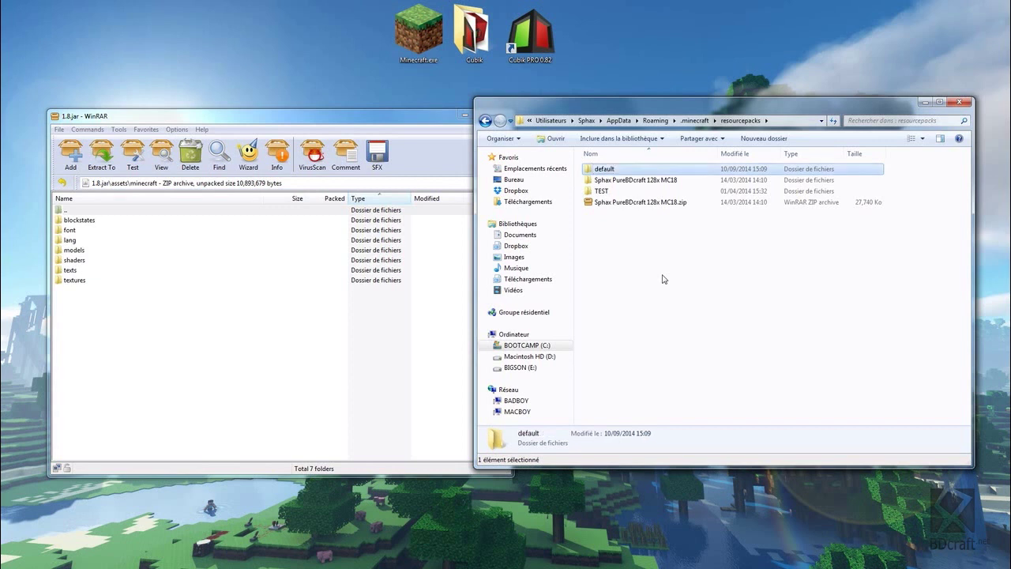
# Step: Open the default folder and create a folder named assets inside it
pyautogui.doubleClick(600, 169)
pyautogui.rightClick(594, 192)
pyautogui.moveTo(656, 317)
pyautogui.click(774, 319)
pyautogui.write('assets')
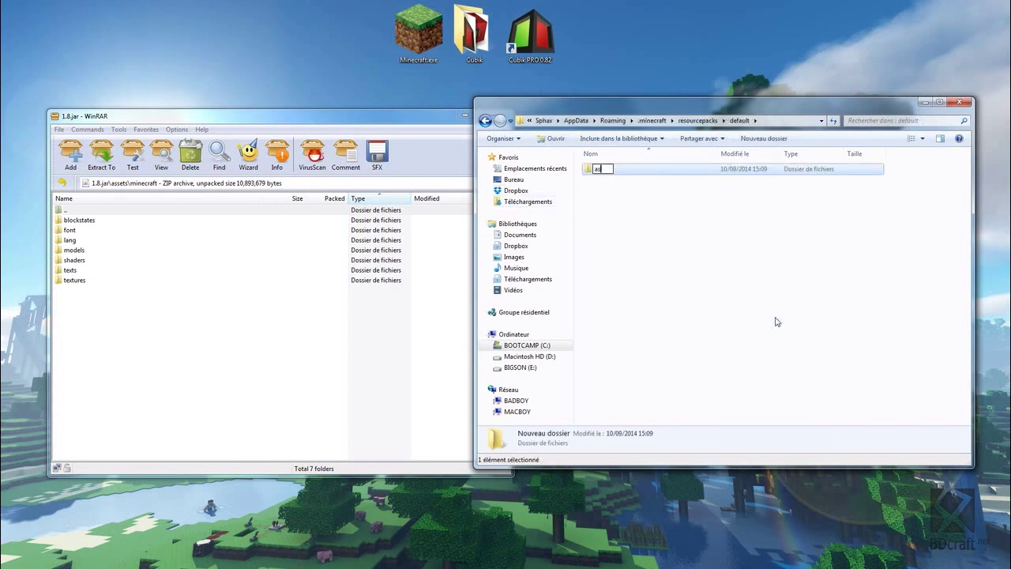
pyautogui.press('Return')
# Step: Create a folder named minecraft inside the assets folder and open it
pyautogui.doubleClick(609, 178)
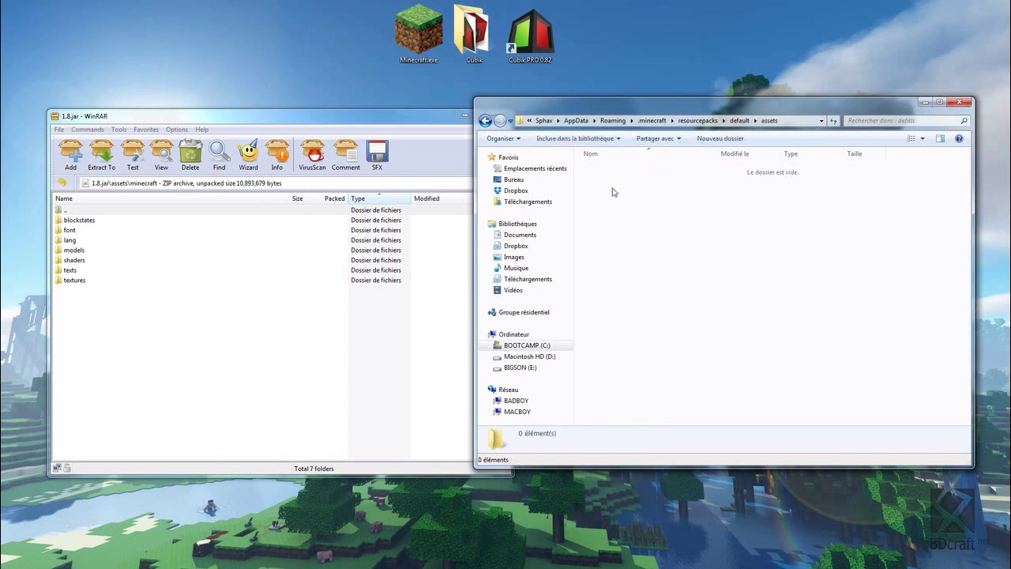
pyautogui.rightClick(609, 183)
pyautogui.moveTo(746, 312)
pyautogui.click(778, 319)
pyautogui.write('minecraft')
pyautogui.press('Return')
pyautogui.press('Return')
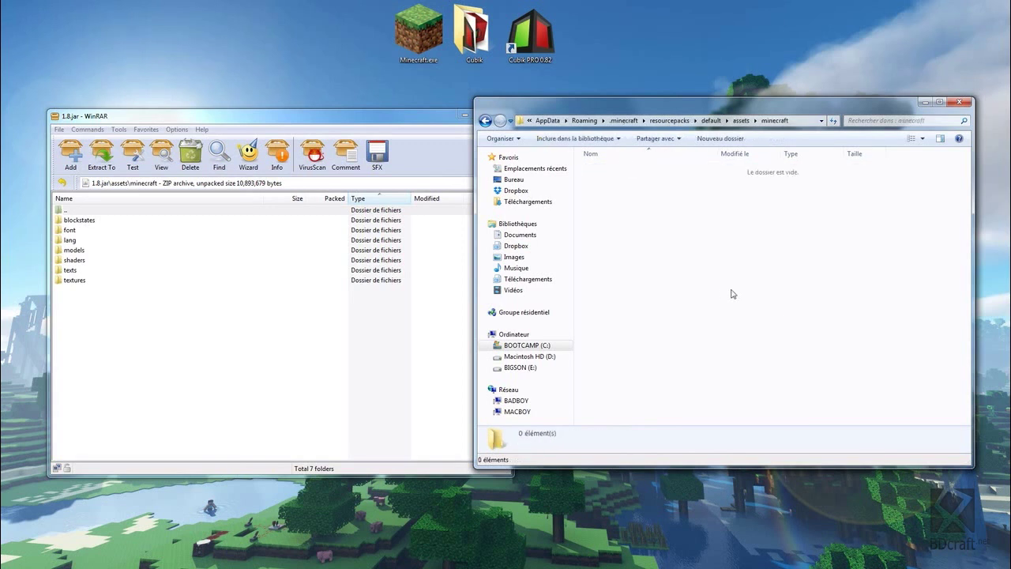
# Step: Extract the blockstates, models and textures folders from the archive into the new minecraft folder, and close both windows
pyautogui.click(75, 280)
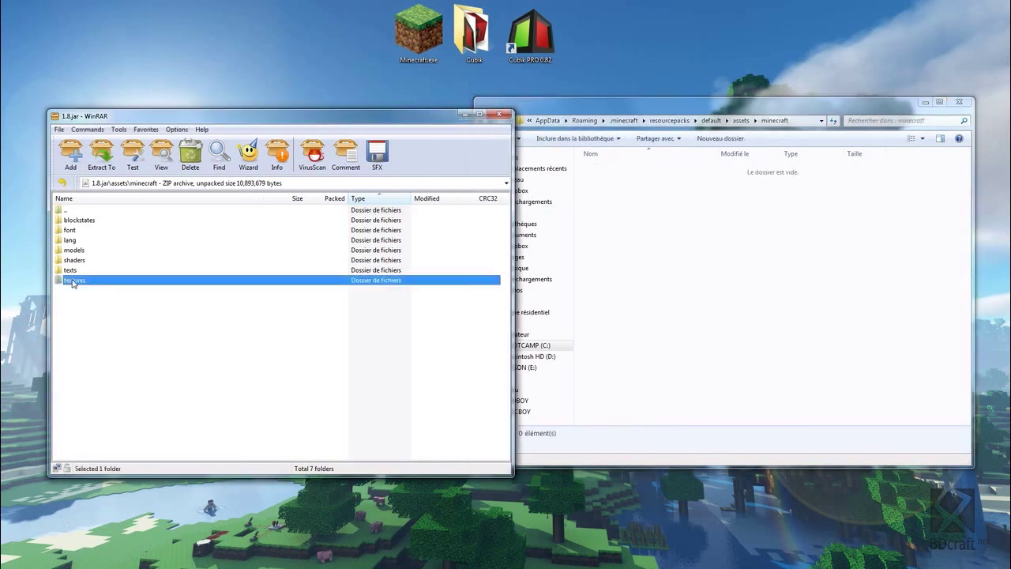
pyautogui.keyDown('ctrl'); pyautogui.click(78, 250); pyautogui.keyUp('ctrl')
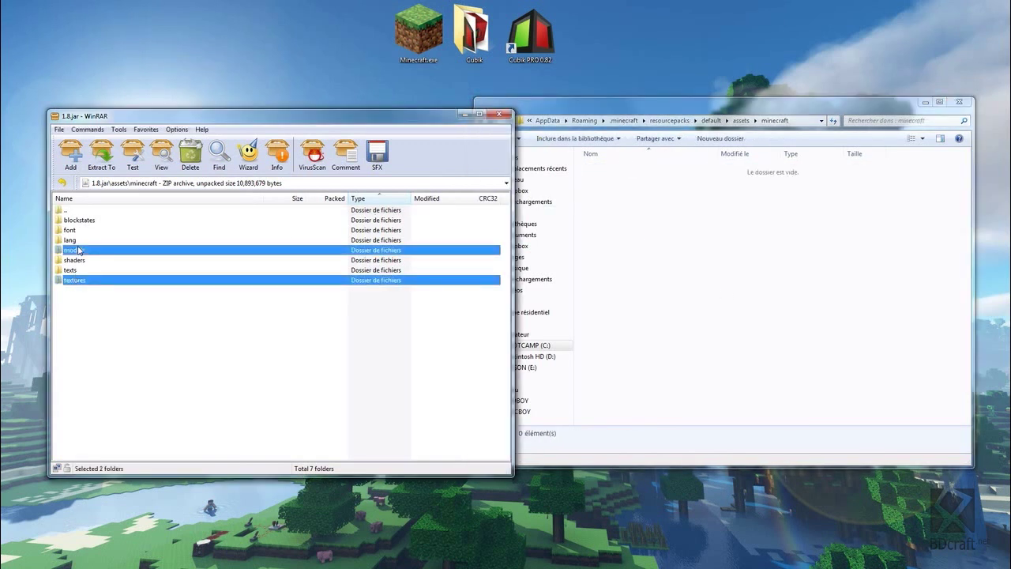
pyautogui.keyDown('ctrl'); pyautogui.click(77, 222); pyautogui.keyUp('ctrl')
pyautogui.moveTo(76, 222); pyautogui.dragTo(620, 207)
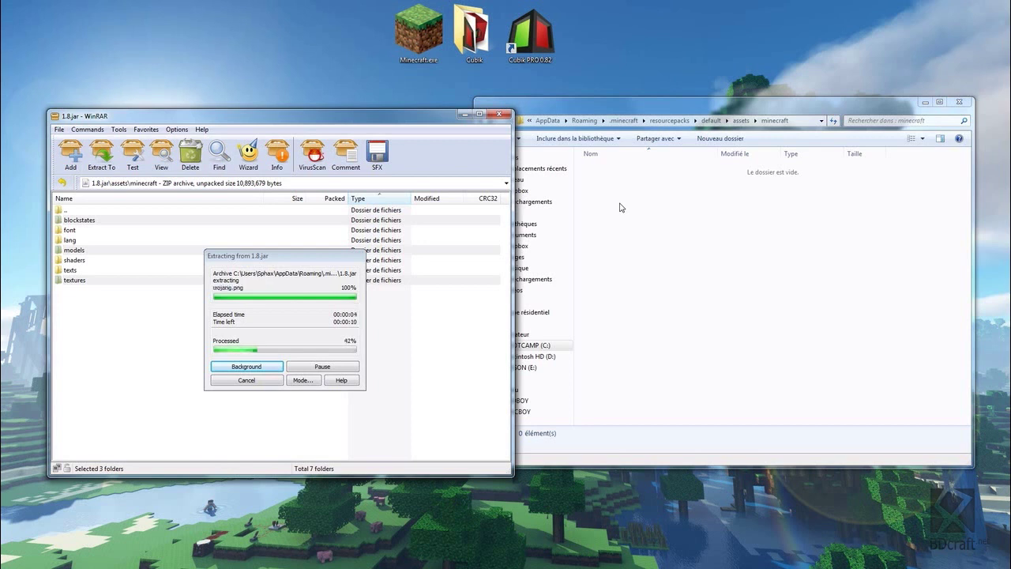
pyautogui.click(959, 102)
pyautogui.click(499, 115)
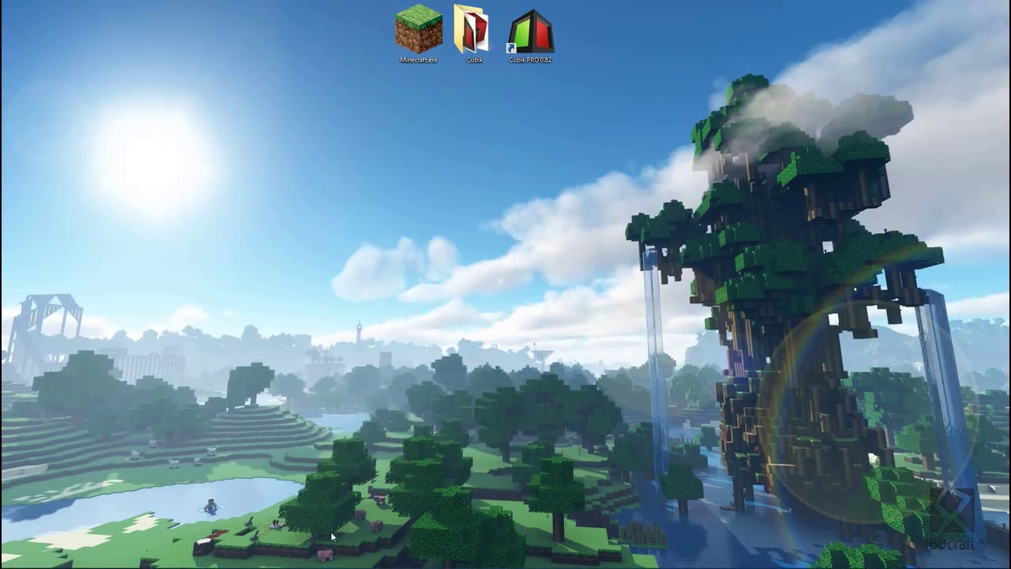
# Step: Start Cubik PRO and arrange its windows to fill the screen
pyautogui.doubleClick(534, 49)
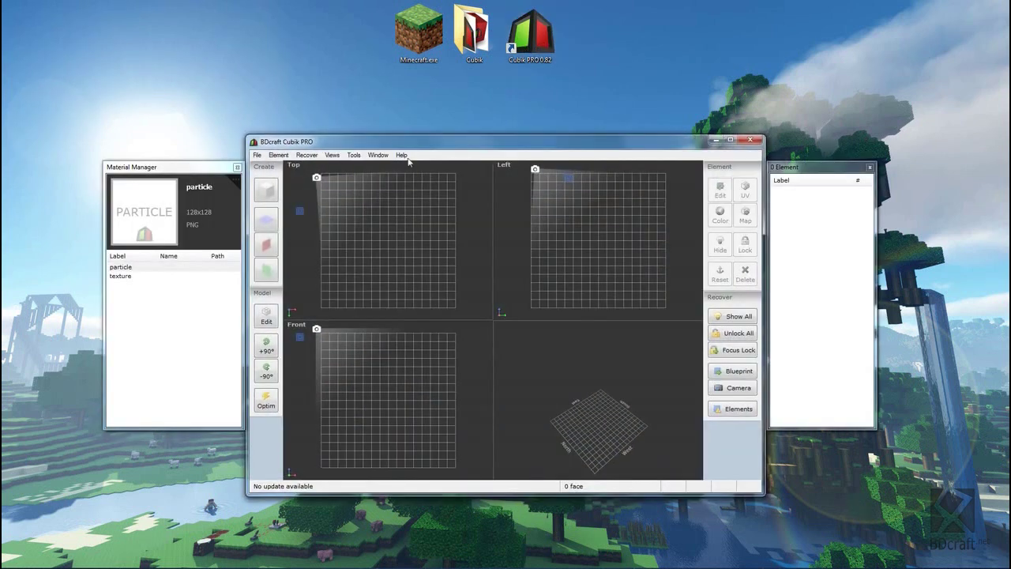
pyautogui.click(383, 158)
pyautogui.click(401, 165)
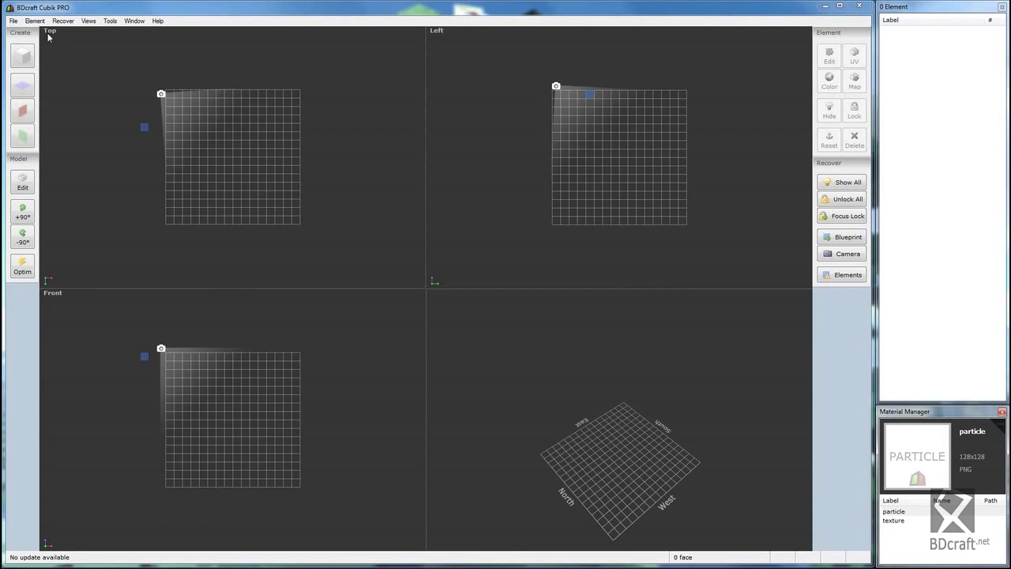
# Step: Load torch_on.png from the blocks folder as the image of the texture material
pyautogui.doubleClick(911, 519)
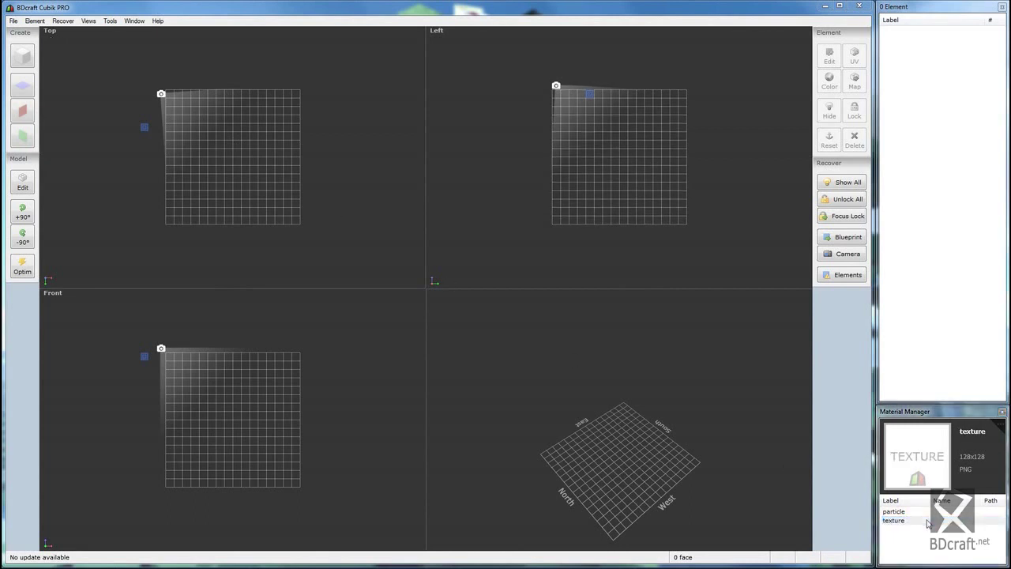
pyautogui.click(286, 259)
pyautogui.write('torch_on.png')
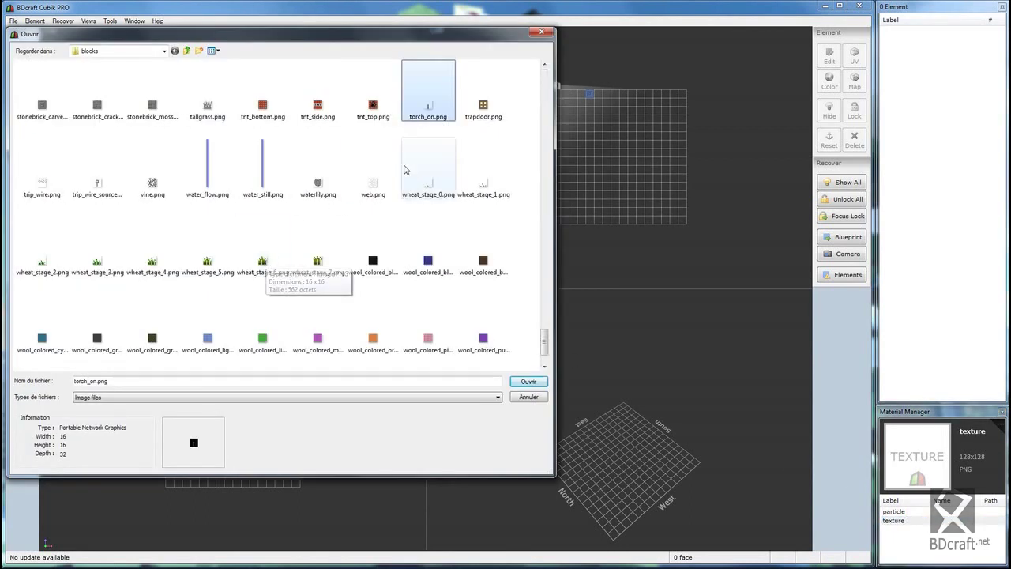
pyautogui.doubleClick(433, 104)
# Step: Add iron_bars.png from the blocks folder as a new material and label it iron
pyautogui.doubleClick(893, 520)
pyautogui.click(318, 170)
pyautogui.write('ir')
pyautogui.doubleClick(318, 104)
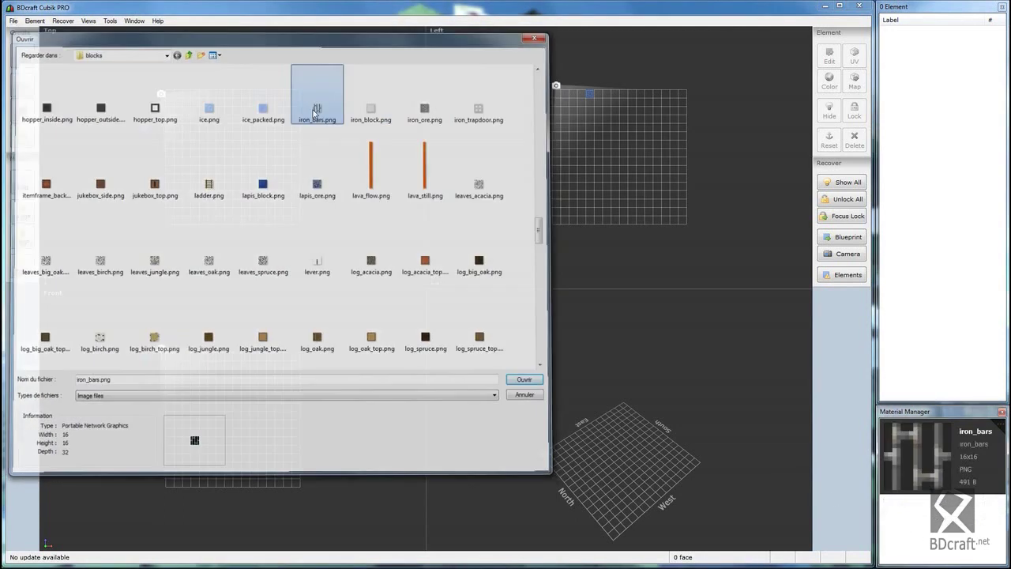
pyautogui.rightClick(900, 535)
pyautogui.click(937, 565)
pyautogui.moveTo(914, 529); pyautogui.dragTo(896, 537)
pyautogui.press('Delete')
pyautogui.press('Return')
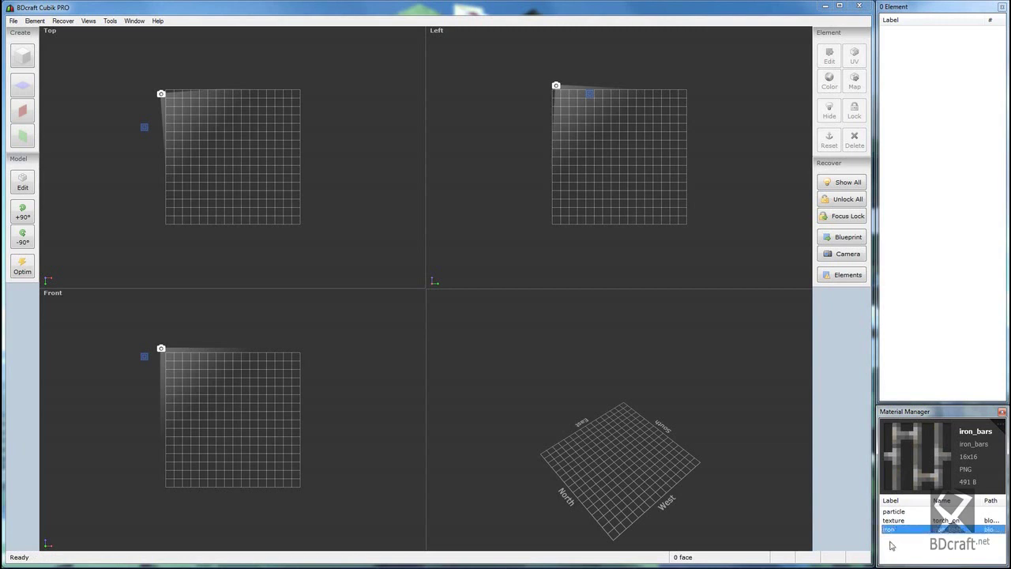
# Step: Create a 2 by 2 cube, 10 units tall, at the grid's centre with the torch texture, and map its bottom face to the handle
pyautogui.click(944, 521)
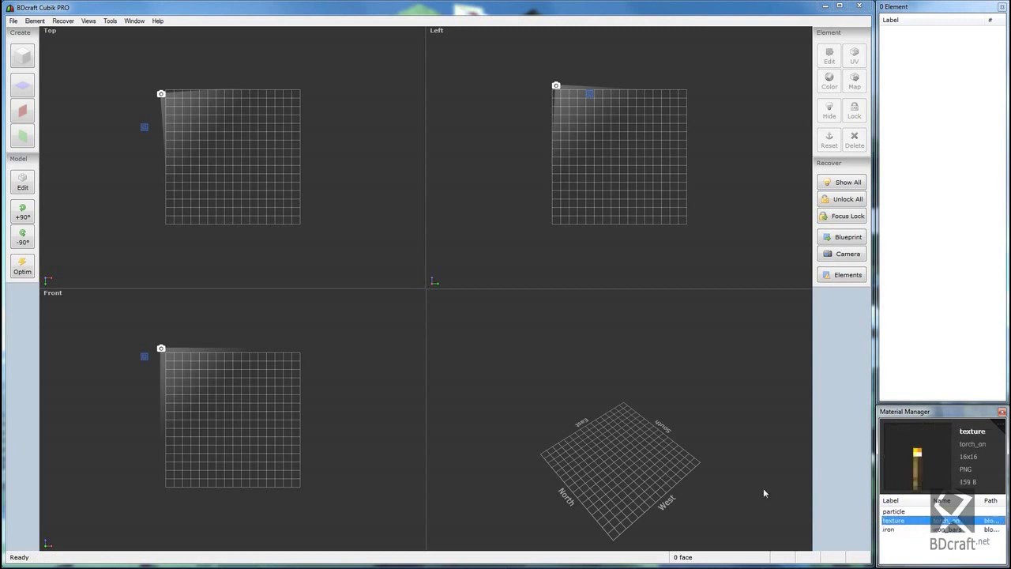
pyautogui.click(22, 55)
pyautogui.moveTo(144, 127); pyautogui.dragTo(241, 165)
pyautogui.moveTo(619, 98); pyautogui.dragTo(617, 219)
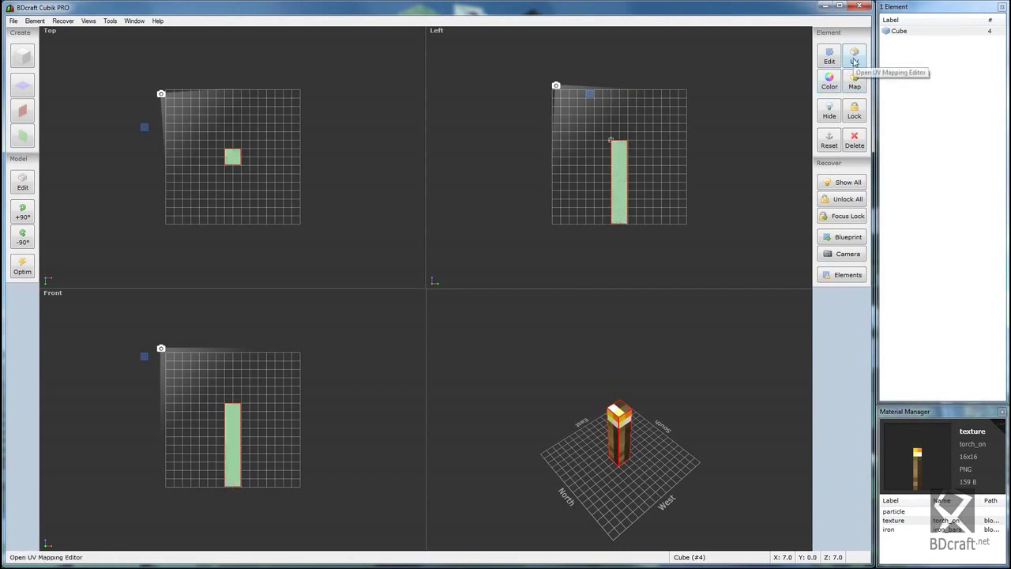
pyautogui.click(854, 57)
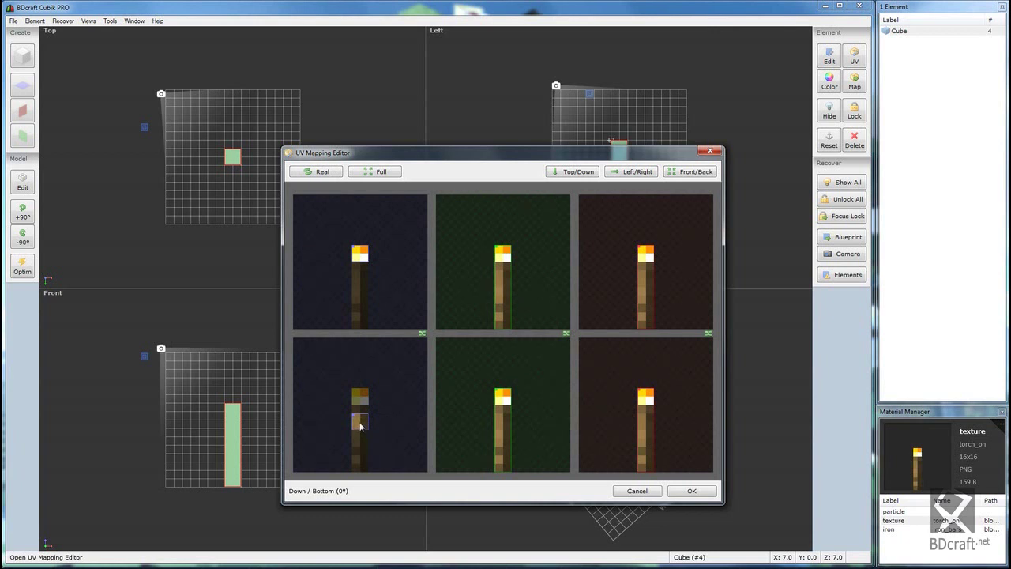
pyautogui.click(688, 491)
# Step: Move the torch cube to X 0, Y 4 at the grid's west edge and tilt it -22.5° about Z
pyautogui.moveTo(671, 414); pyautogui.dragTo(534, 484)
pyautogui.moveTo(232, 158); pyautogui.dragTo(173, 157)
pyautogui.moveTo(577, 496); pyautogui.dragTo(577, 466)
pyautogui.moveTo(176, 436); pyautogui.dragTo(175, 409)
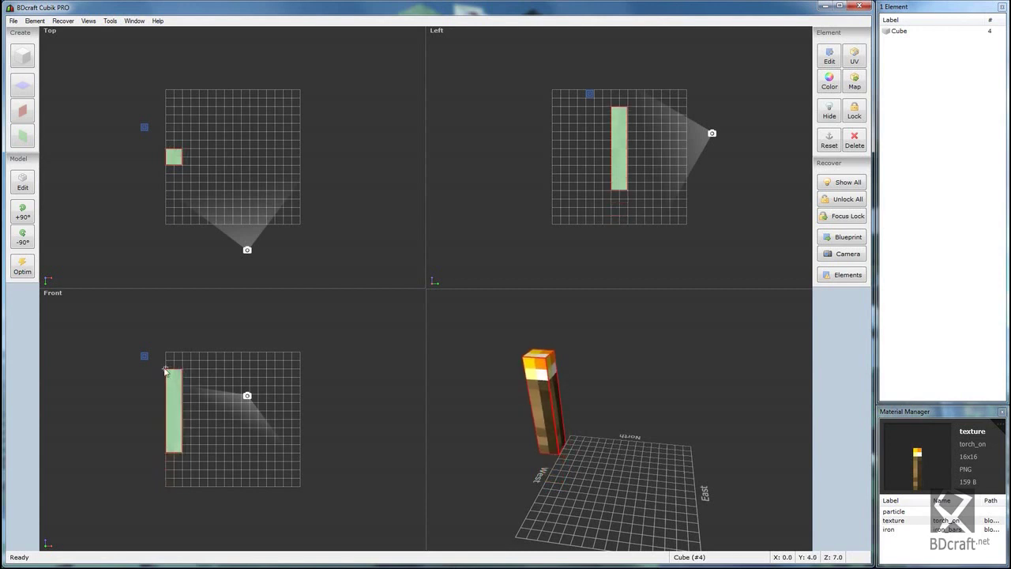
pyautogui.moveTo(187, 406); pyautogui.dragTo(199, 413, button='right')
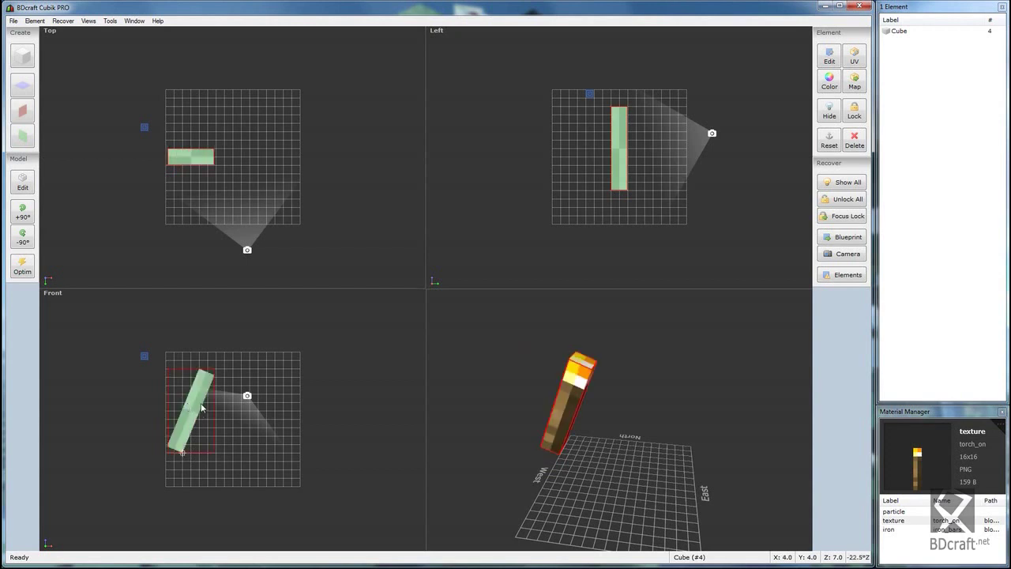
# Step: Set the grid drag-and-drop snap to 64 and shift the tilted torch to X 3.8, flush with the grid's edge
pyautogui.click(88, 21)
pyautogui.moveTo(112, 39)
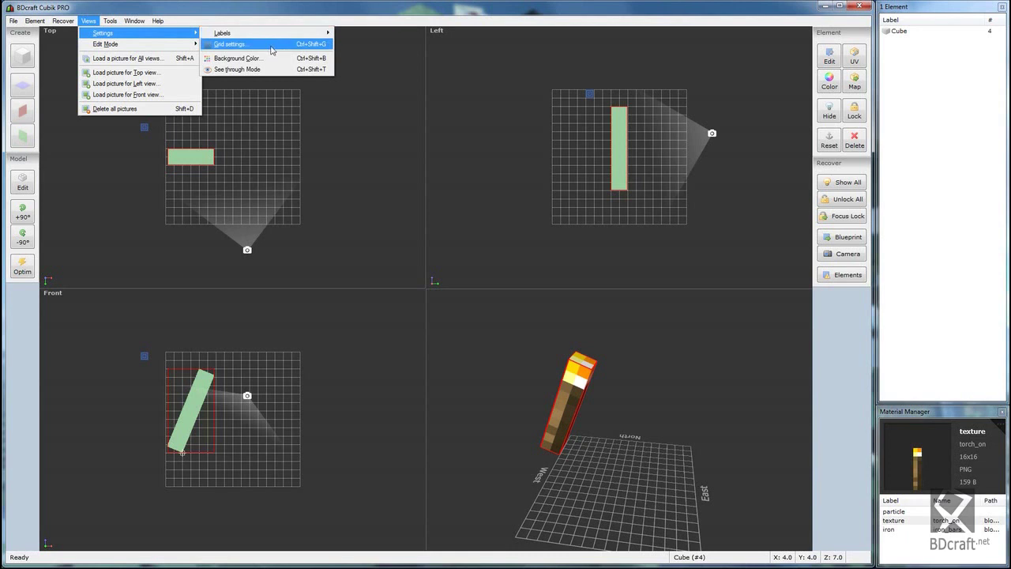
pyautogui.click(266, 43)
pyautogui.write('64')
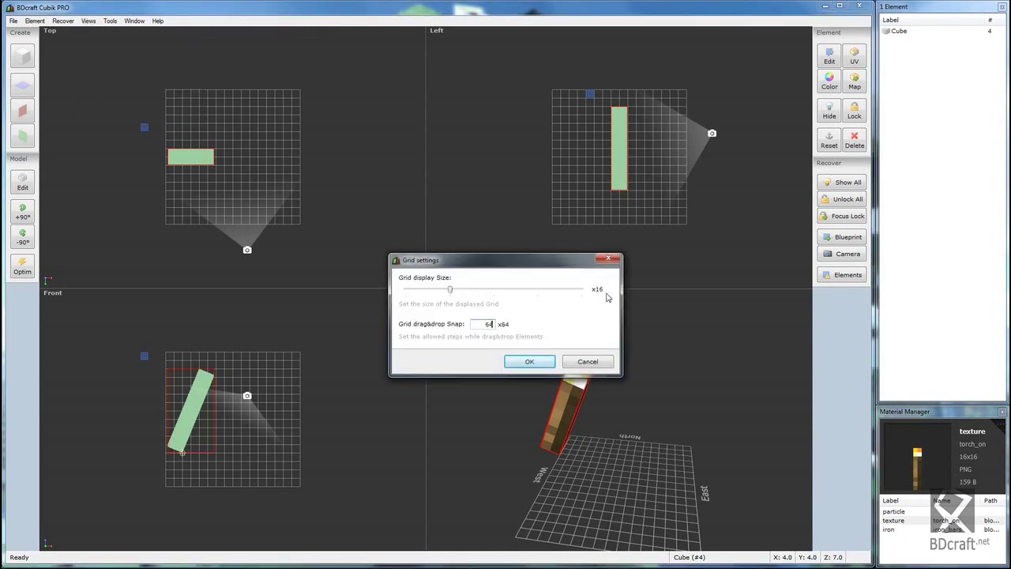
pyautogui.click(530, 362)
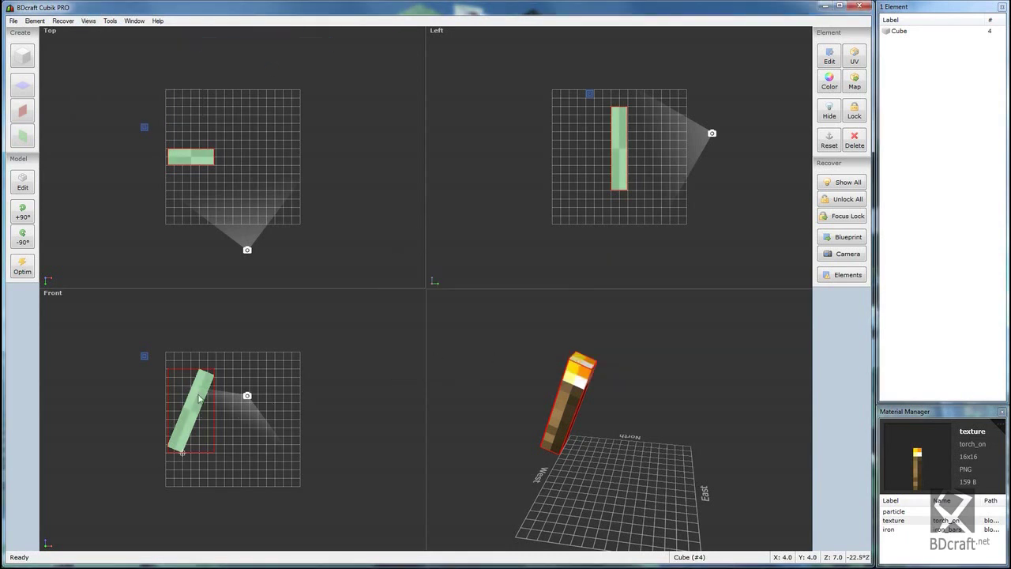
pyautogui.moveTo(199, 399); pyautogui.dragTo(198, 400)
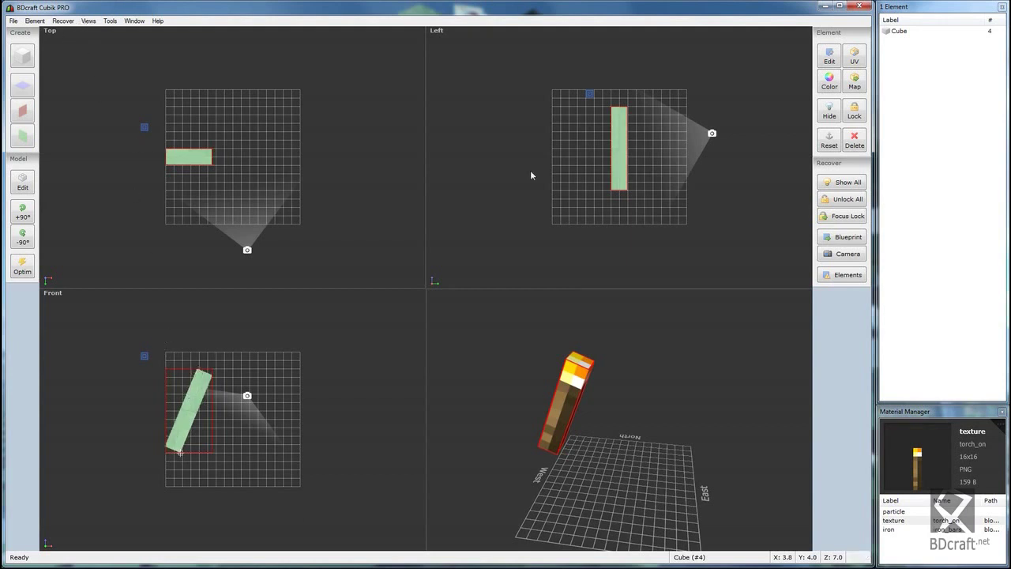
# Step: Lock the torch cube and create a cube 4 units long and 1 unit thick against its south side at X 0, Z 9
pyautogui.click(854, 110)
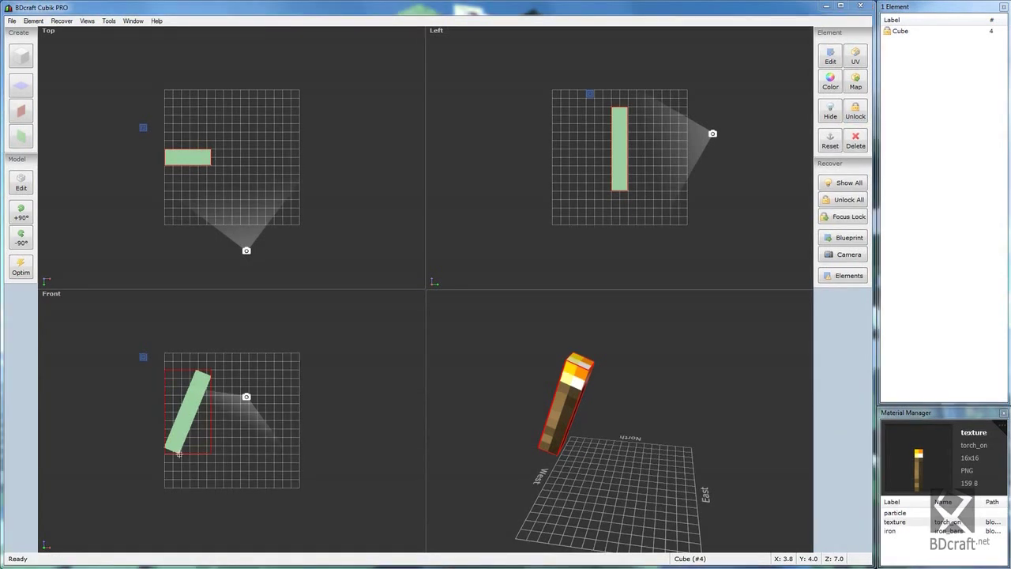
pyautogui.click(21, 56)
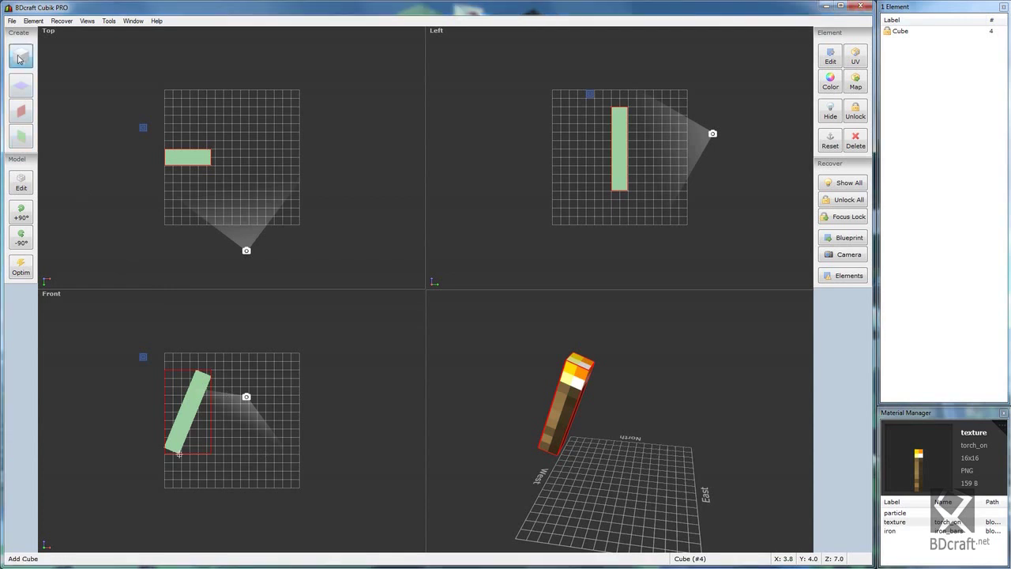
pyautogui.moveTo(143, 130); pyautogui.dragTo(196, 171)
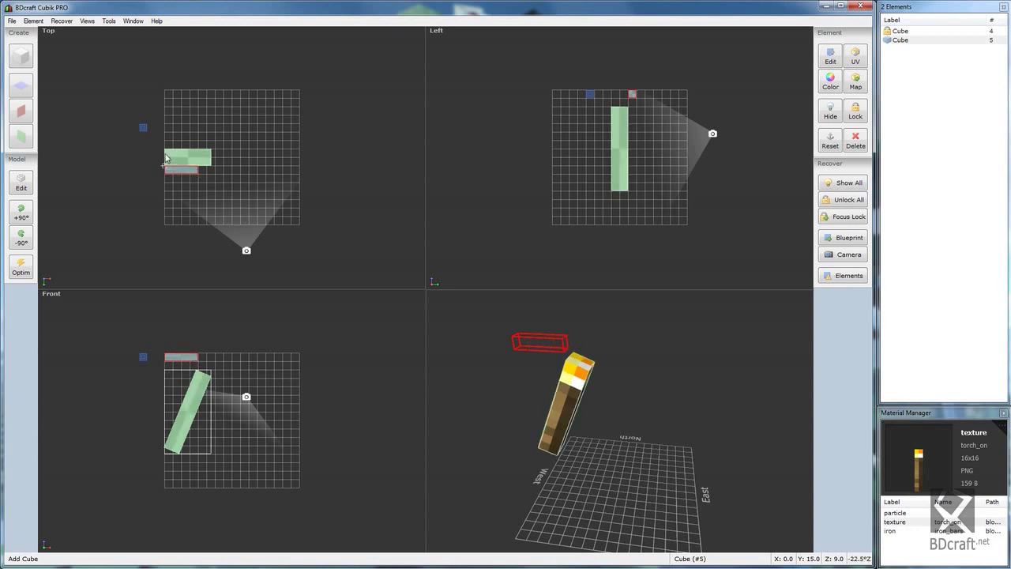
# Step: Lower the grid drag-and-drop snap, move the new cube down to Y 8 beside the torch and make it 2 units tall
pyautogui.click(84, 20)
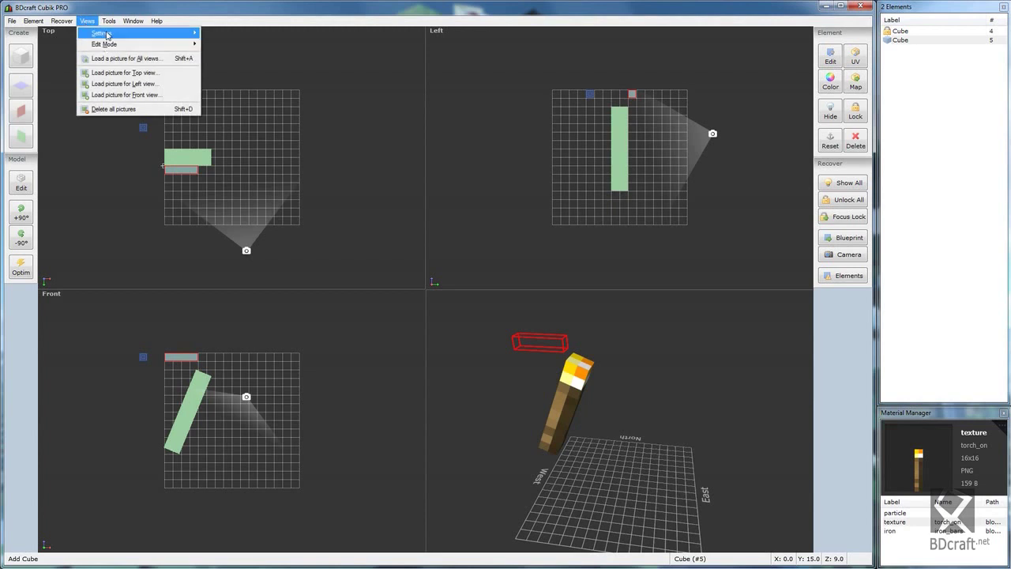
pyautogui.moveTo(107, 35)
pyautogui.click(229, 46)
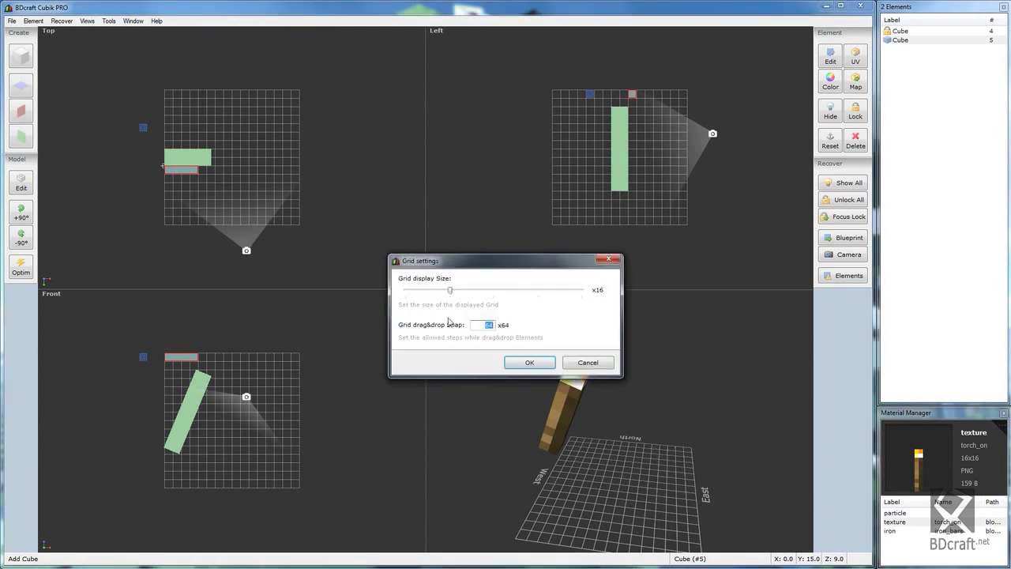
pyautogui.write('1')
pyautogui.click(537, 363)
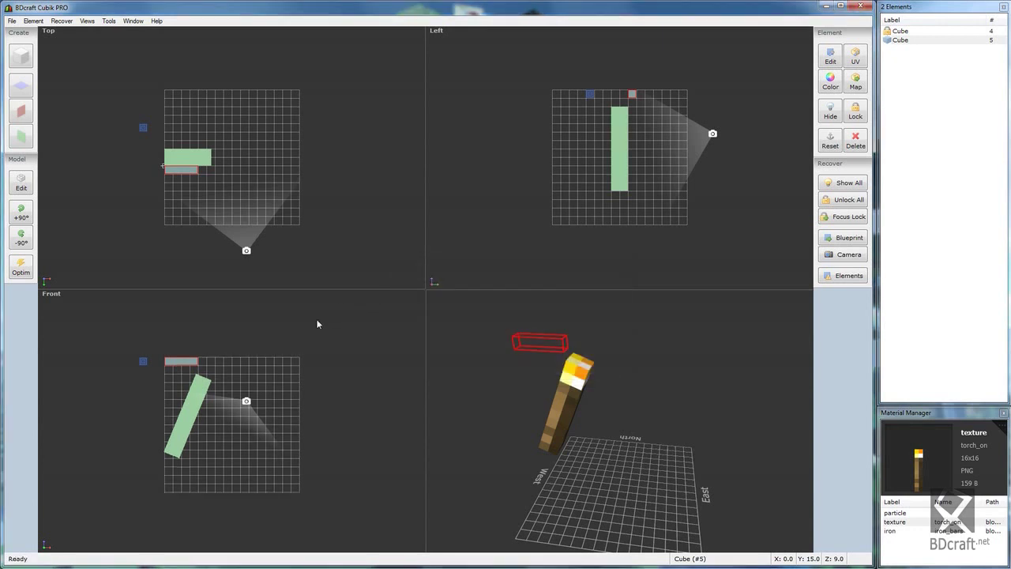
pyautogui.moveTo(185, 363); pyautogui.dragTo(187, 422)
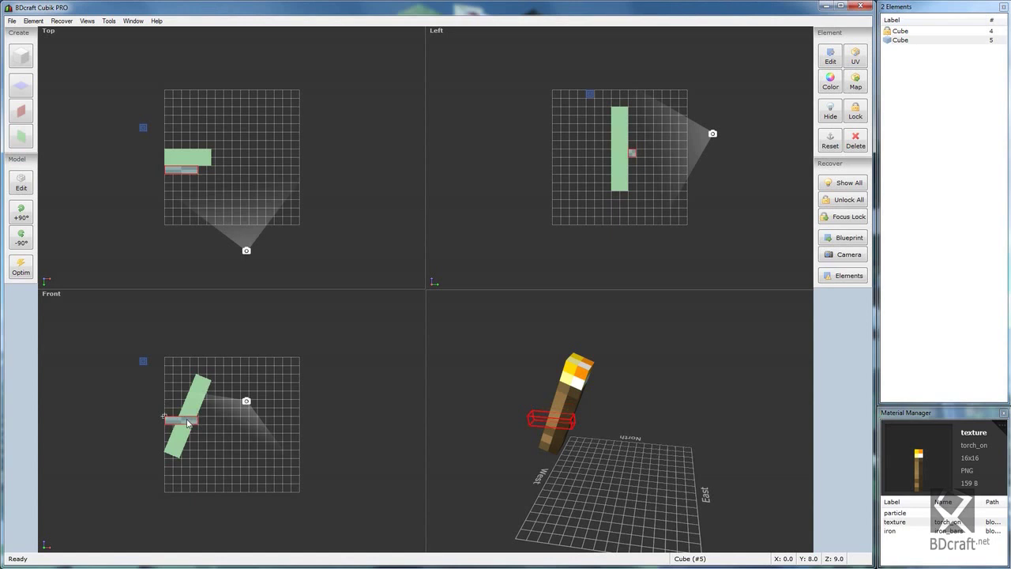
pyautogui.moveTo(189, 423); pyautogui.dragTo(187, 427)
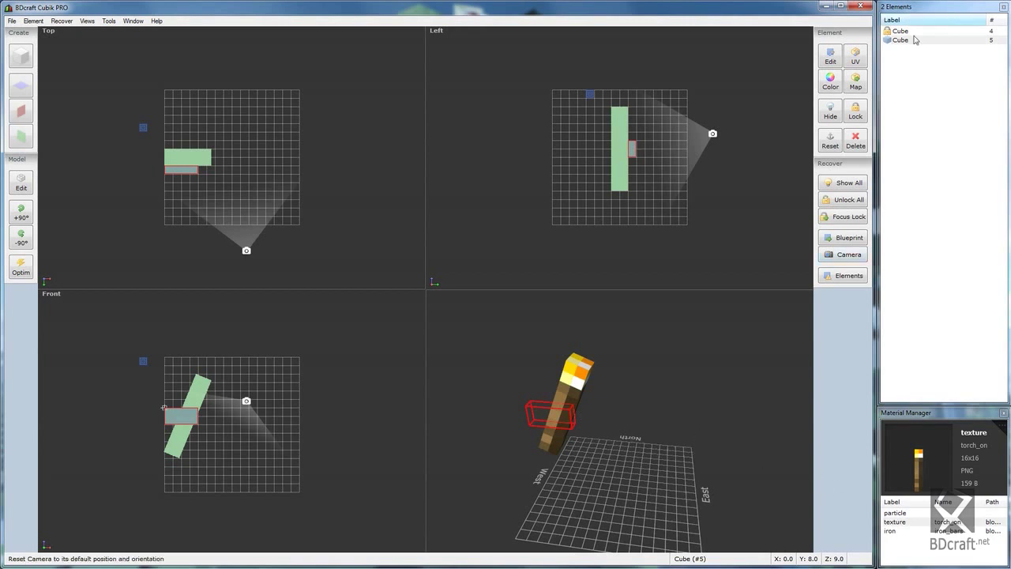
# Step: Set the texture label of all six faces of the side bar to iron
pyautogui.click(830, 57)
pyautogui.click(440, 191)
pyautogui.click(605, 228)
pyautogui.click(557, 257)
pyautogui.write('c')
pyautogui.click(605, 228)
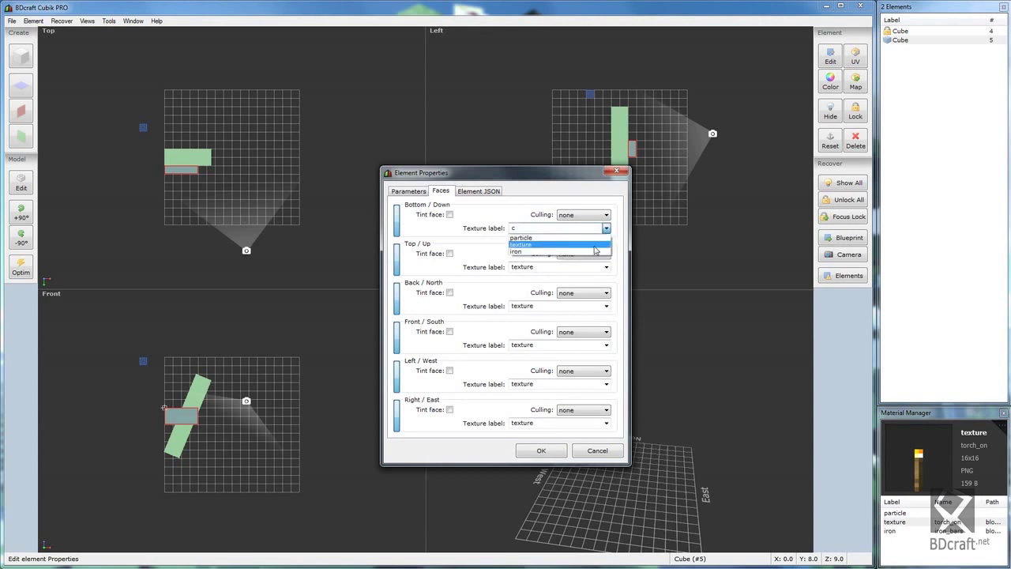
pyautogui.click(592, 256)
pyautogui.hotkey('ctrl', 'c')
pyautogui.doubleClick(534, 268)
pyautogui.hotkey('ctrl', 'v')
pyautogui.doubleClick(530, 307)
pyautogui.hotkey('ctrl', 'v')
pyautogui.doubleClick(528, 345)
pyautogui.hotkey('ctrl', 'v')
pyautogui.doubleClick(526, 384)
pyautogui.scroll(-1, 525, 384)
pyautogui.click(525, 423)
pyautogui.scroll(-1, 525, 423)
pyautogui.click(541, 450)
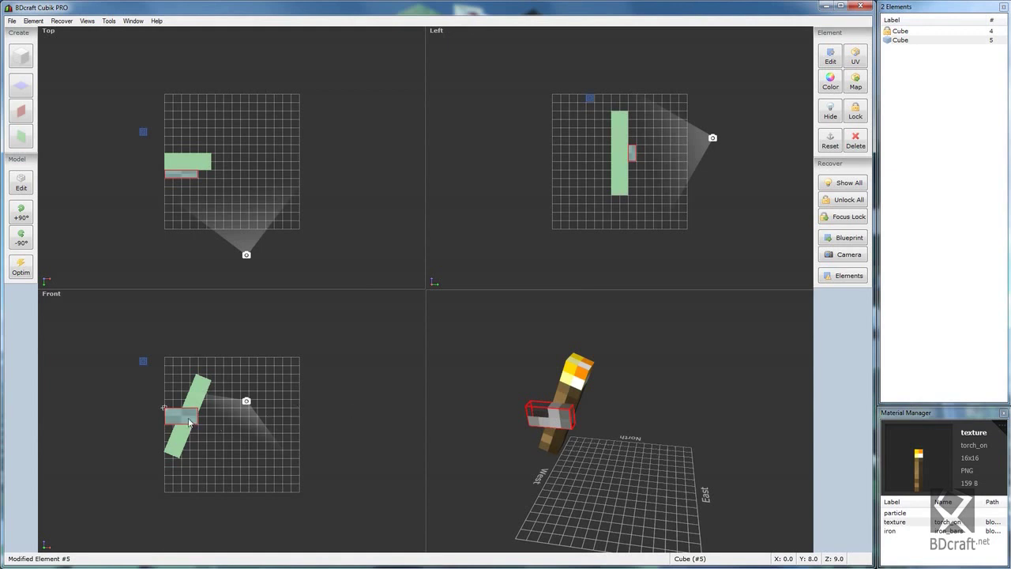
# Step: Copy the iron bar to the torch's north side at Z 6, and add a 1 by 4 unit end bar at X 4 joining both bars
pyautogui.moveTo(189, 418); pyautogui.dragTo(189, 417)
pyautogui.keyDown('ctrl'); pyautogui.moveTo(186, 175); pyautogui.dragTo(214, 147); pyautogui.keyUp('ctrl')
pyautogui.moveTo(216, 148); pyautogui.dragTo(196, 174, button='right')
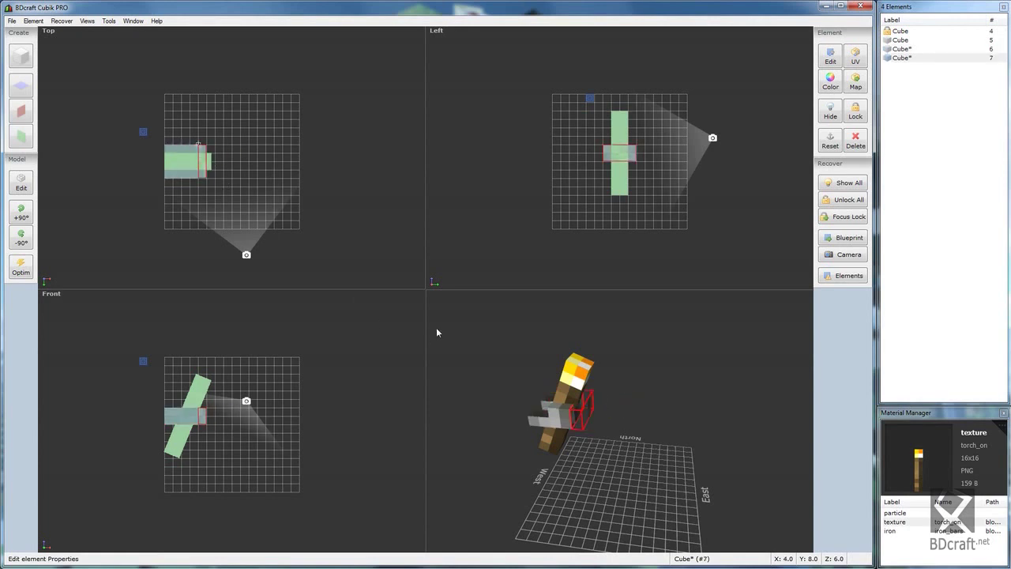
# Step: Adjust the end bar's UV mapping, placing its top, bottom, north, west and east faces on solid parts of the iron texture
pyautogui.click(854, 56)
pyautogui.moveTo(331, 272)
pyautogui.mouseDown()
pyautogui.moveTo(316, 234)
pyautogui.moveTo(319, 282)
pyautogui.mouseUp()
pyautogui.moveTo(332, 386)
pyautogui.mouseDown()
pyautogui.moveTo(304, 376)
pyautogui.moveTo(322, 392)
pyautogui.mouseUp()
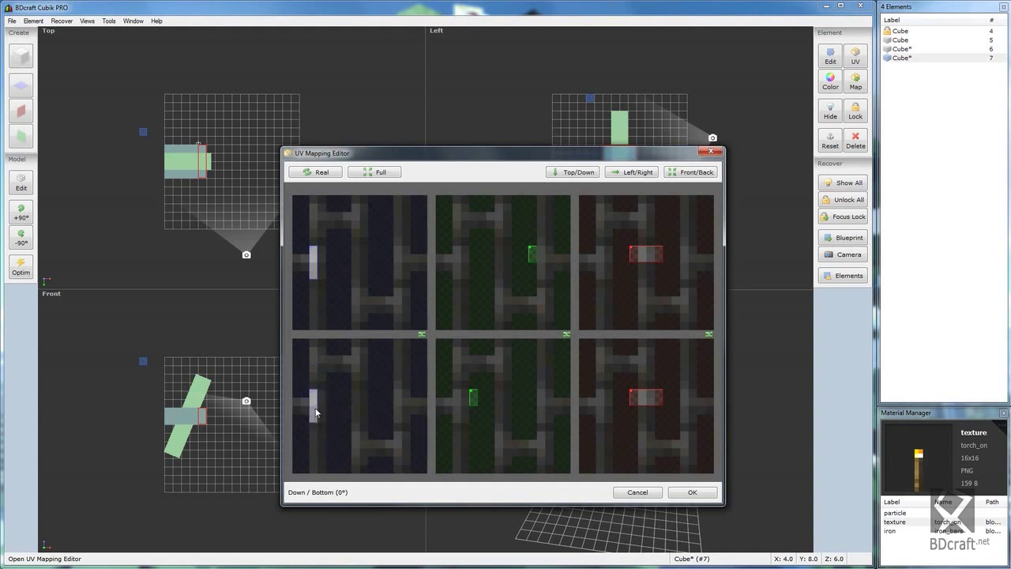
pyautogui.moveTo(531, 256); pyautogui.dragTo(498, 226)
pyautogui.moveTo(649, 256); pyautogui.dragTo(642, 224)
pyautogui.moveTo(647, 402); pyautogui.dragTo(640, 372)
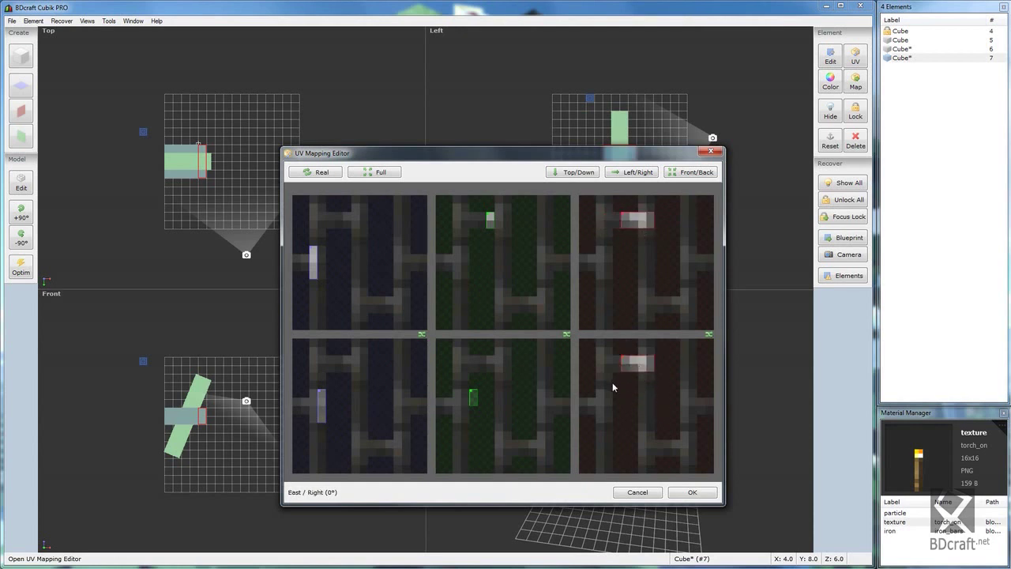
pyautogui.click(695, 492)
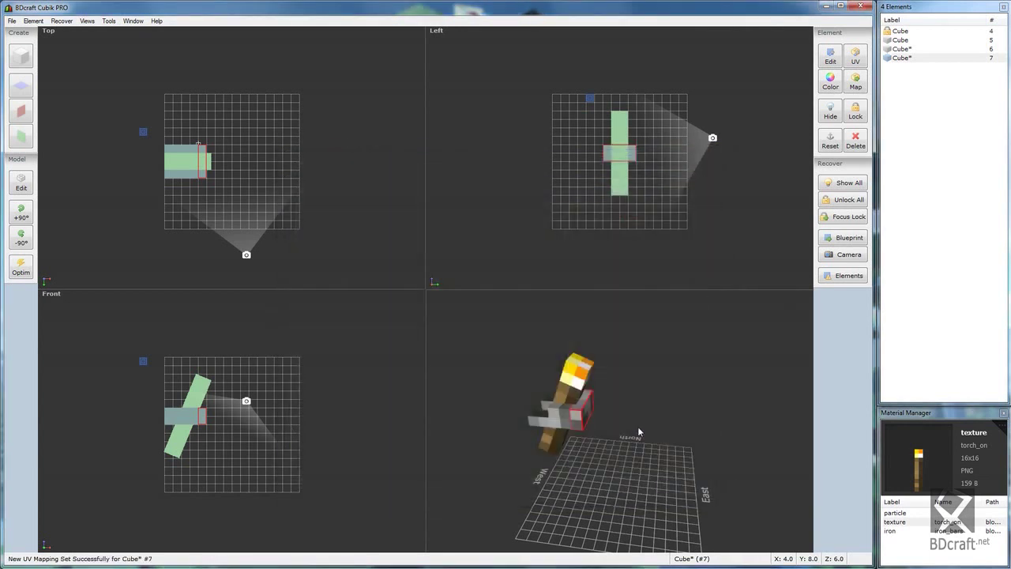
# Step: Adjust the south bar's UV mapping, placing its top, bottom, north, south and east faces on solid parts of the iron texture
pyautogui.click(555, 412)
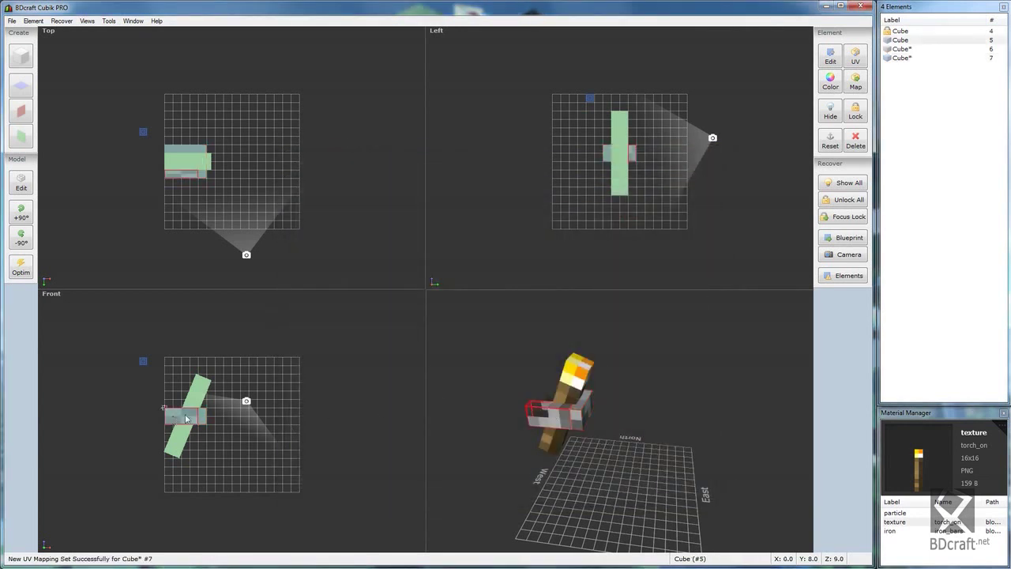
pyautogui.click(855, 55)
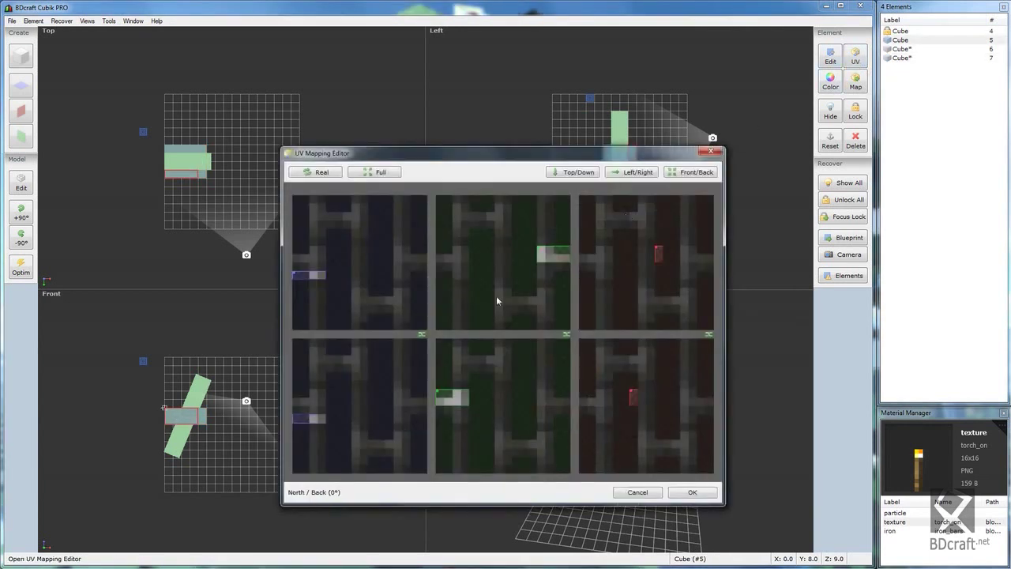
pyautogui.moveTo(313, 421)
pyautogui.mouseDown()
pyautogui.moveTo(314, 404)
pyautogui.moveTo(315, 418)
pyautogui.mouseUp()
pyautogui.moveTo(453, 403); pyautogui.dragTo(469, 366)
pyautogui.moveTo(563, 255); pyautogui.dragTo(496, 230)
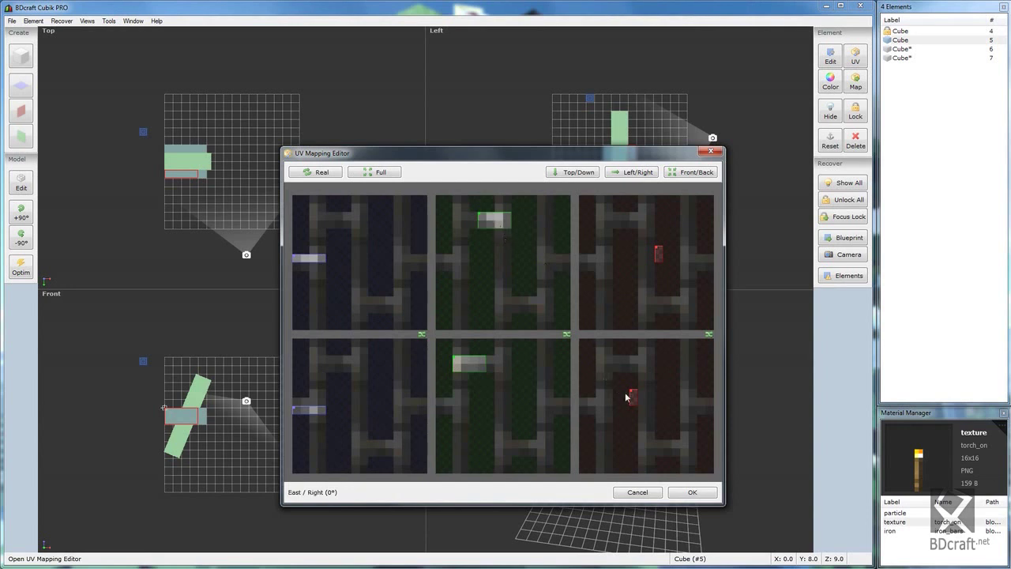
pyautogui.moveTo(635, 371); pyautogui.dragTo(615, 370)
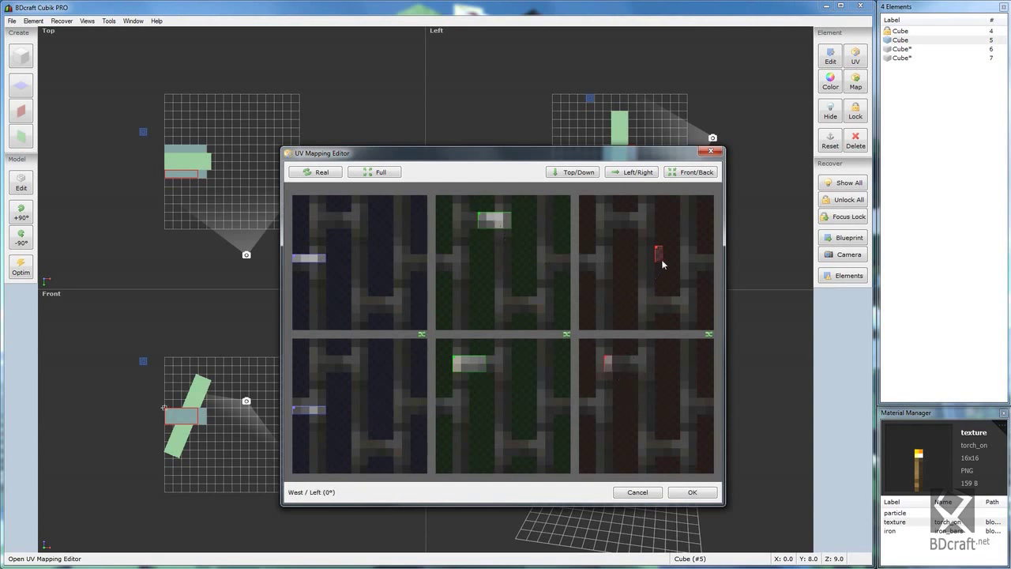
pyautogui.click(686, 492)
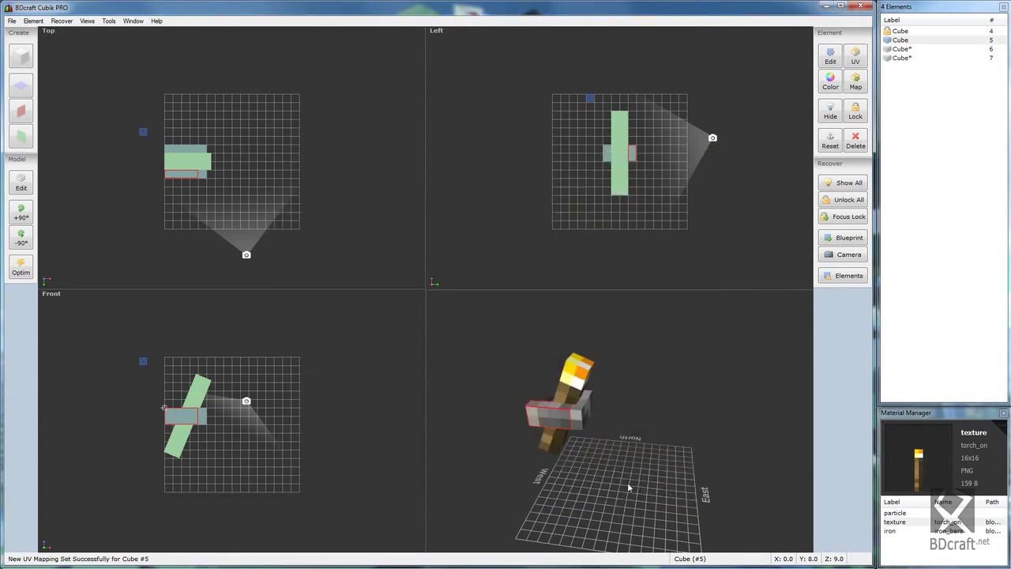
# Step: Adjust the north bar's UV mapping, placing its top, bottom, north, south and east faces on solid parts of the iron texture
pyautogui.click(183, 148)
pyautogui.click(856, 57)
pyautogui.moveTo(311, 261); pyautogui.dragTo(316, 260)
pyautogui.moveTo(308, 404); pyautogui.dragTo(330, 365)
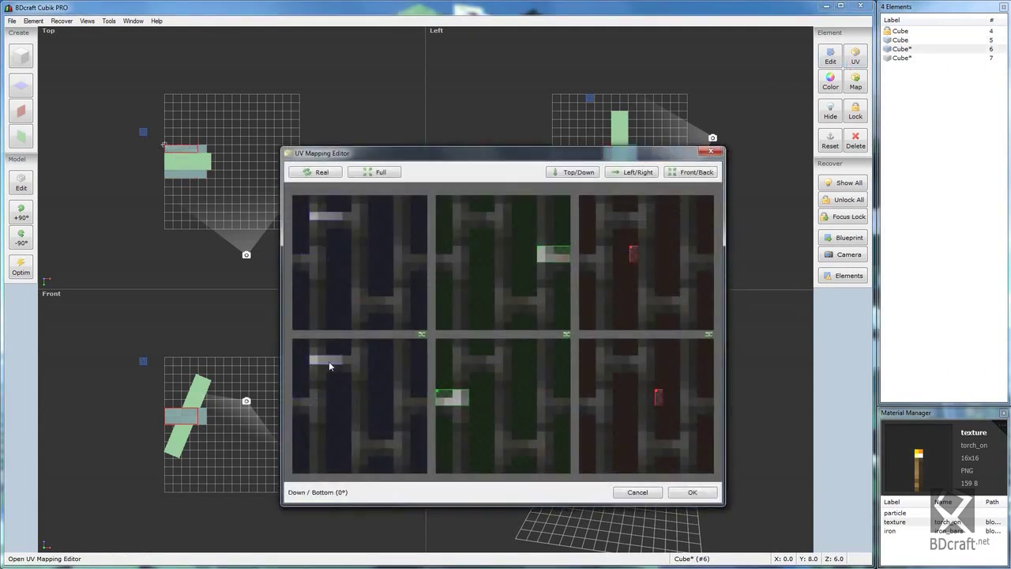
pyautogui.moveTo(468, 408); pyautogui.dragTo(486, 374)
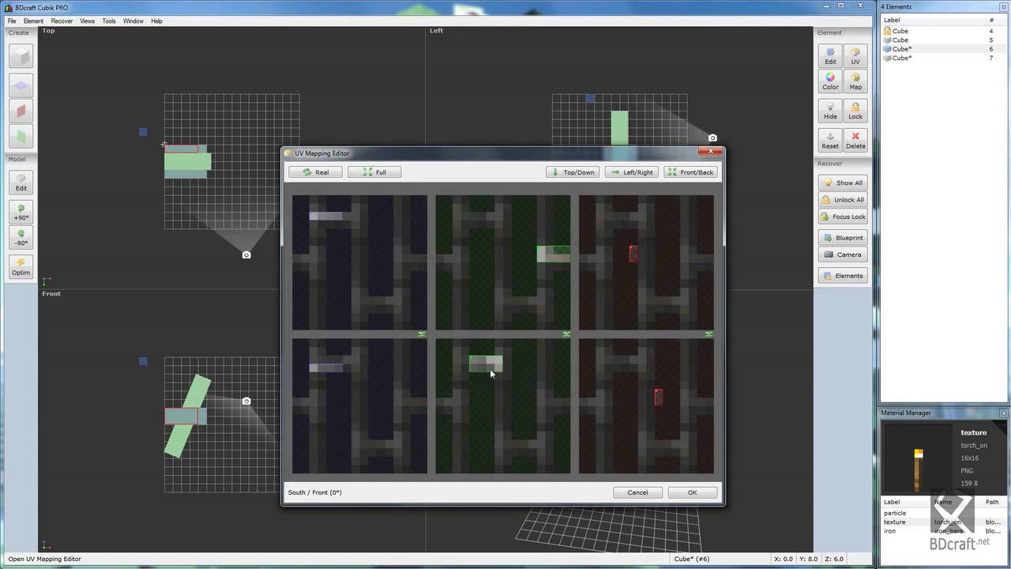
pyautogui.moveTo(554, 274); pyautogui.dragTo(518, 237)
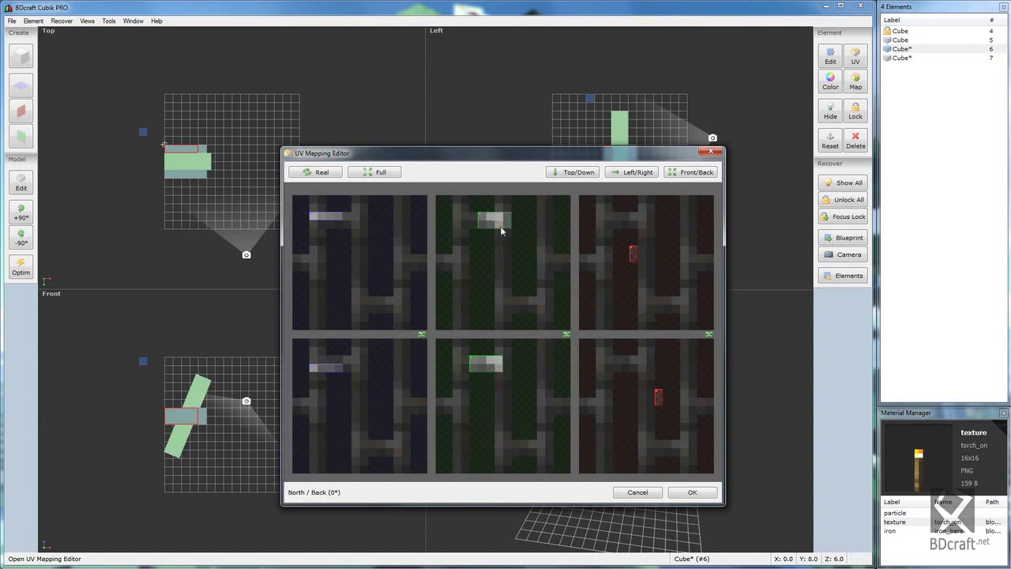
pyautogui.moveTo(665, 405); pyautogui.dragTo(647, 373)
pyautogui.click(686, 491)
# Step: Duplicate the end bar below the torch's foot at X 0, Y 3, Z 7 and resize it to 2 by 2 units, 1 unit tall
pyautogui.moveTo(623, 485); pyautogui.dragTo(620, 464)
pyautogui.click(204, 422)
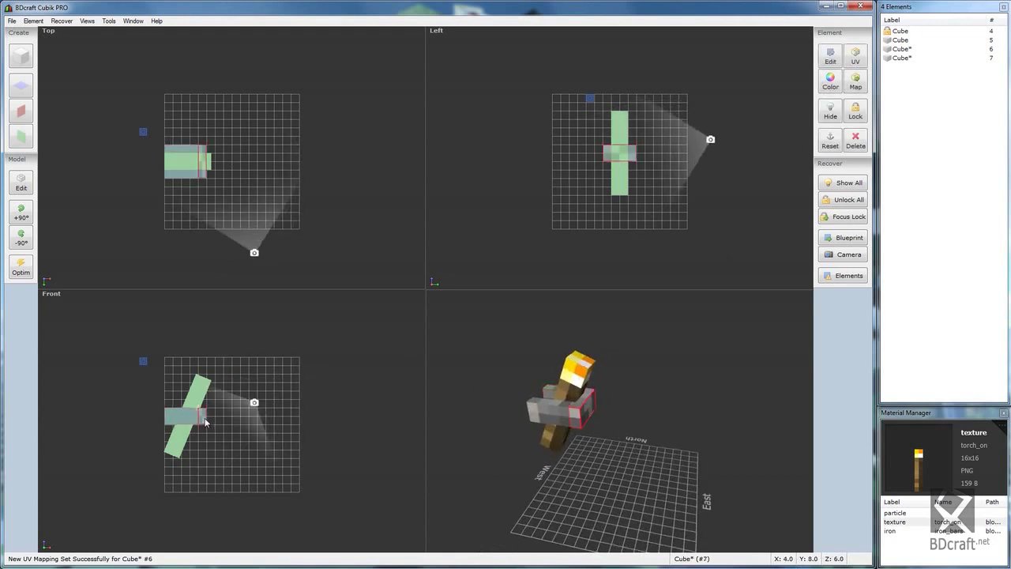
pyautogui.keyDown('ctrl'); pyautogui.moveTo(205, 421); pyautogui.dragTo(183, 465); pyautogui.keyUp('ctrl')
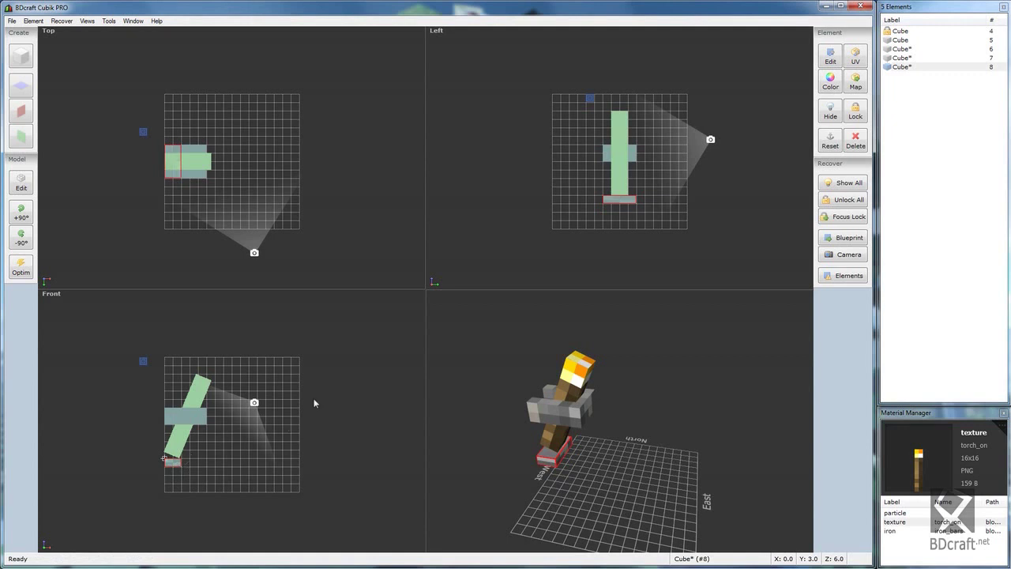
pyautogui.moveTo(622, 205); pyautogui.dragTo(618, 205)
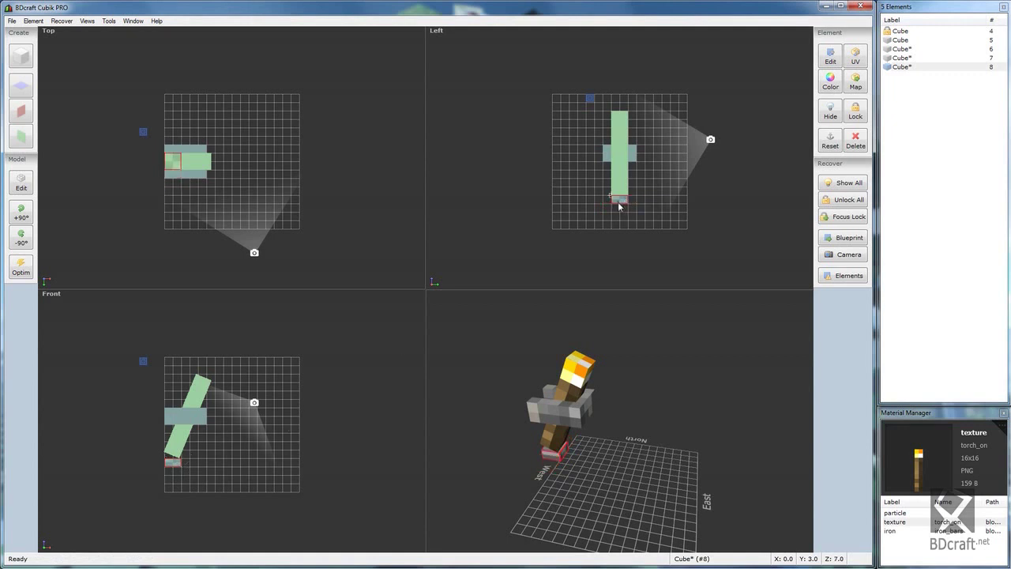
# Step: Remap the small iron base cube and shift its south face on the iron texture in the UV mapping
pyautogui.click(855, 81)
pyautogui.click(503, 354)
pyautogui.click(860, 58)
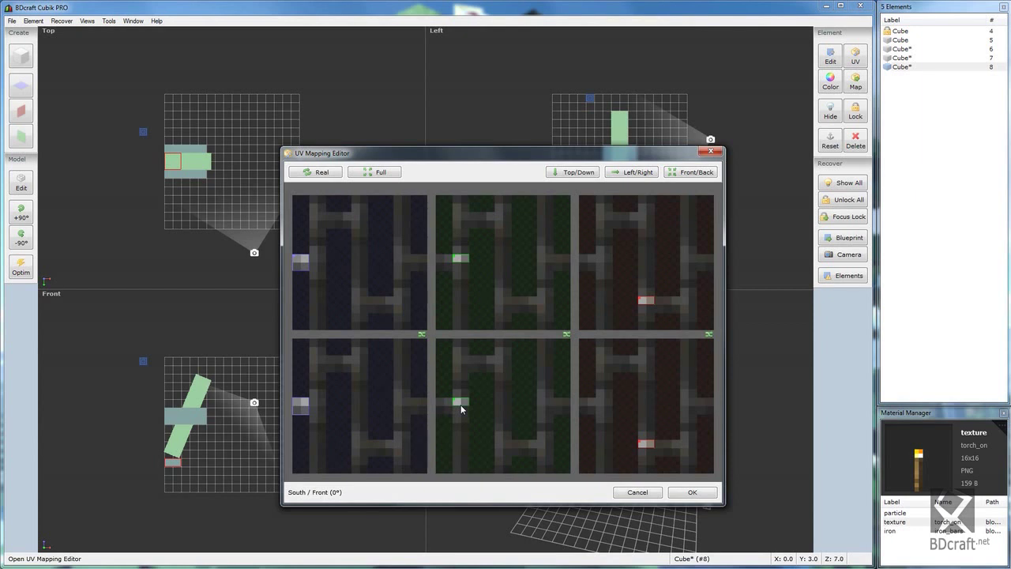
pyautogui.moveTo(460, 404); pyautogui.dragTo(452, 404)
pyautogui.click(693, 493)
# Step: Optimize the model by deleting the unseen faces of all elements
pyautogui.moveTo(673, 494); pyautogui.dragTo(622, 498, button='right')
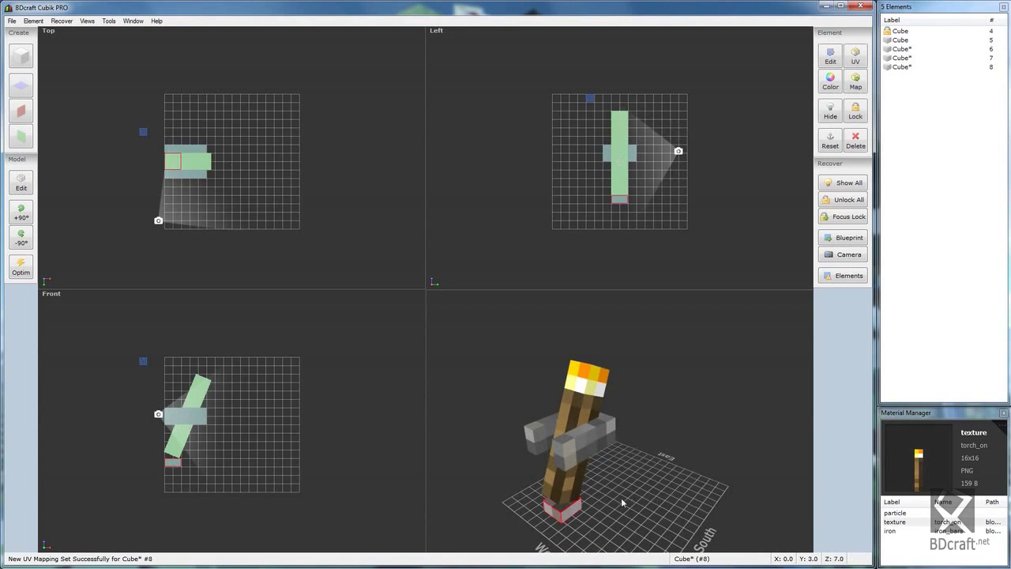
pyautogui.click(23, 272)
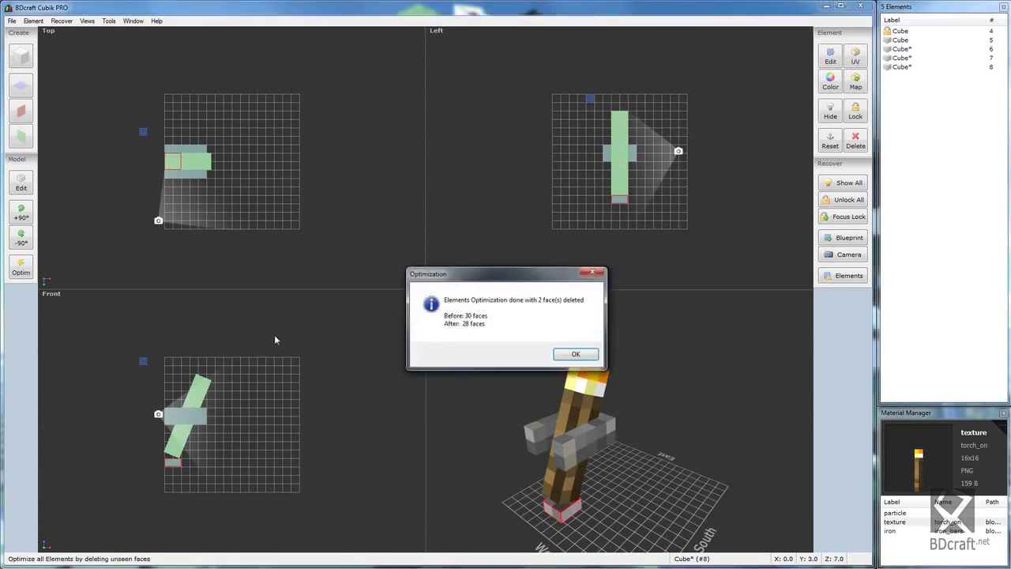
pyautogui.click(576, 352)
# Step: Disable the wall-facing west face of both iron side bars
pyautogui.click(196, 154)
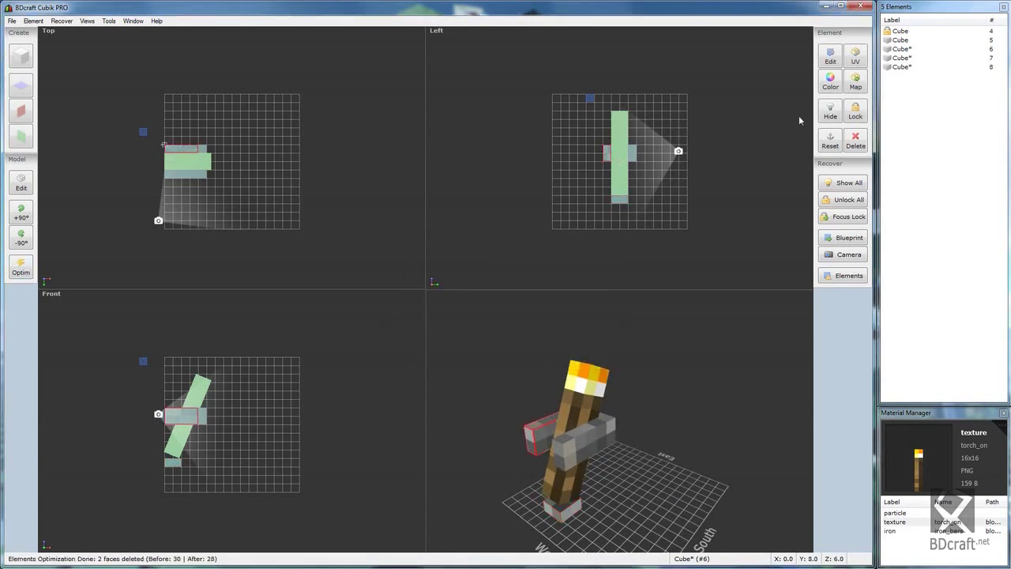
pyautogui.click(830, 55)
pyautogui.click(440, 190)
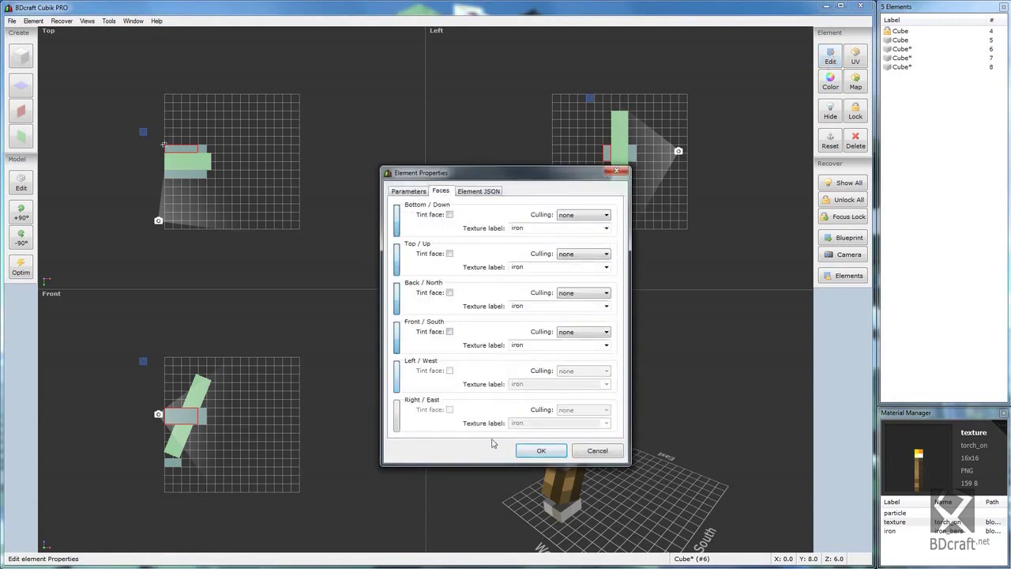
pyautogui.click(530, 451)
pyautogui.click(189, 174)
pyautogui.click(830, 60)
pyautogui.click(440, 190)
pyautogui.click(541, 450)
# Step: Disable the west face of the small iron base cube under the torch
pyautogui.click(173, 469)
pyautogui.click(830, 55)
pyautogui.click(439, 190)
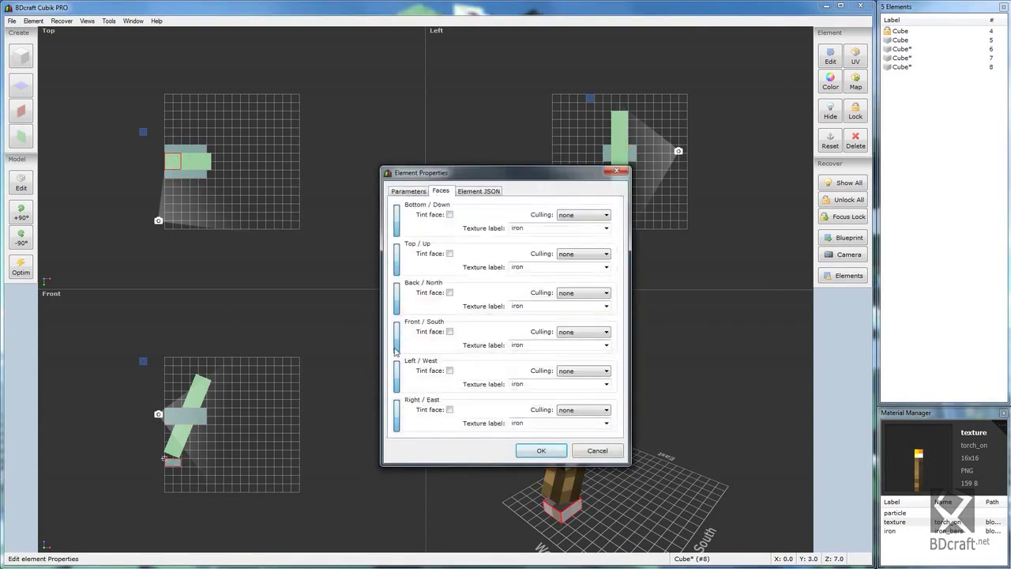
pyautogui.click(528, 450)
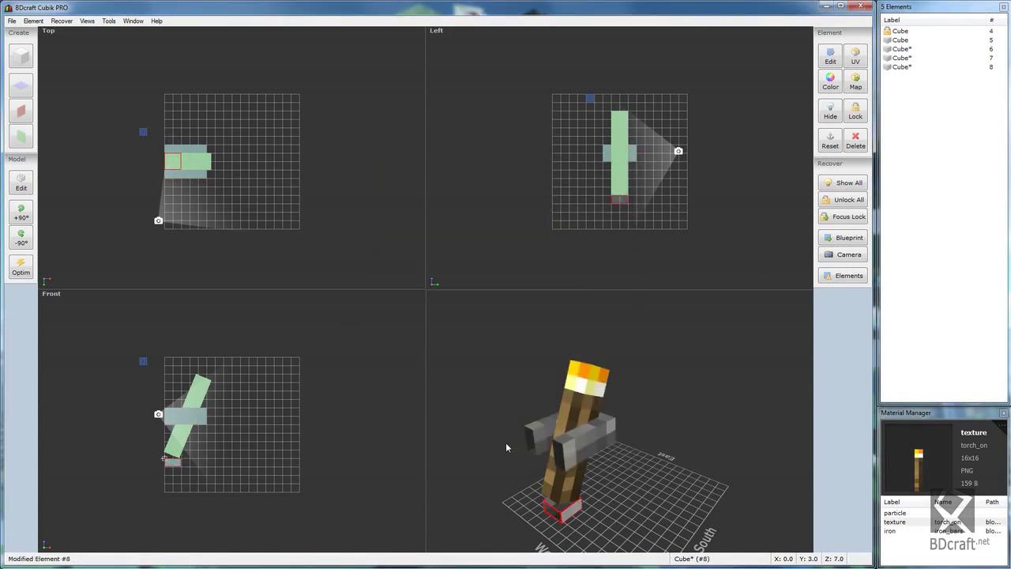
# Step: Name the model torch in the model properties
pyautogui.click(21, 183)
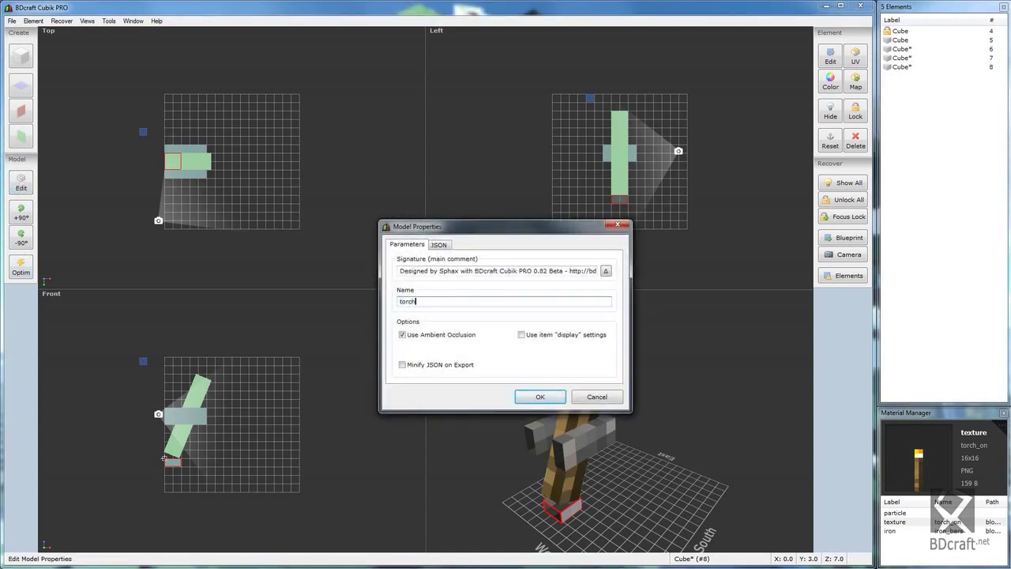
pyautogui.click(535, 396)
# Step: Look up the torch block in the Blocks Helper and get its mesh file names for facing=east and facing=up
pyautogui.click(110, 22)
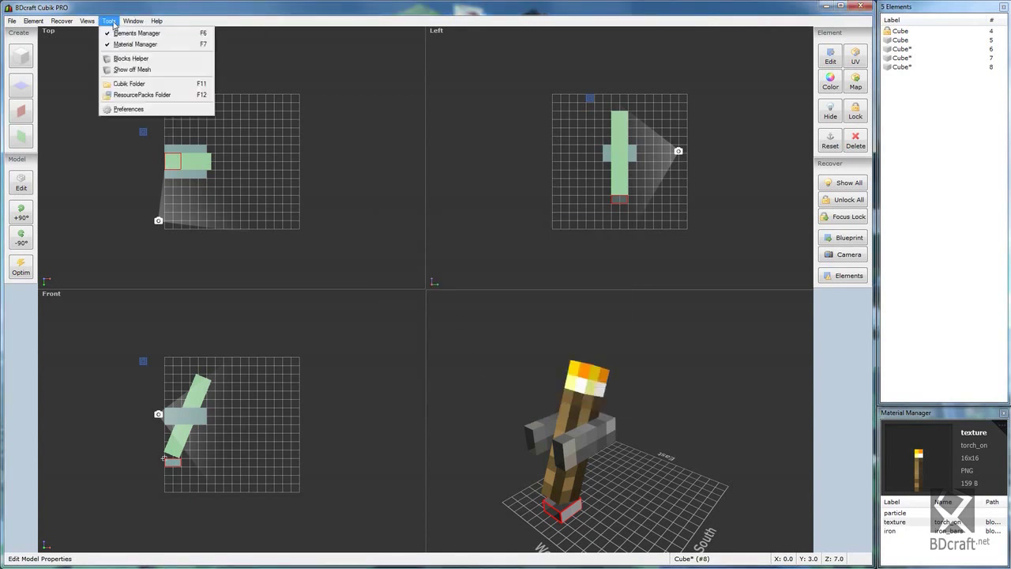
pyautogui.click(123, 59)
pyautogui.write('torch')
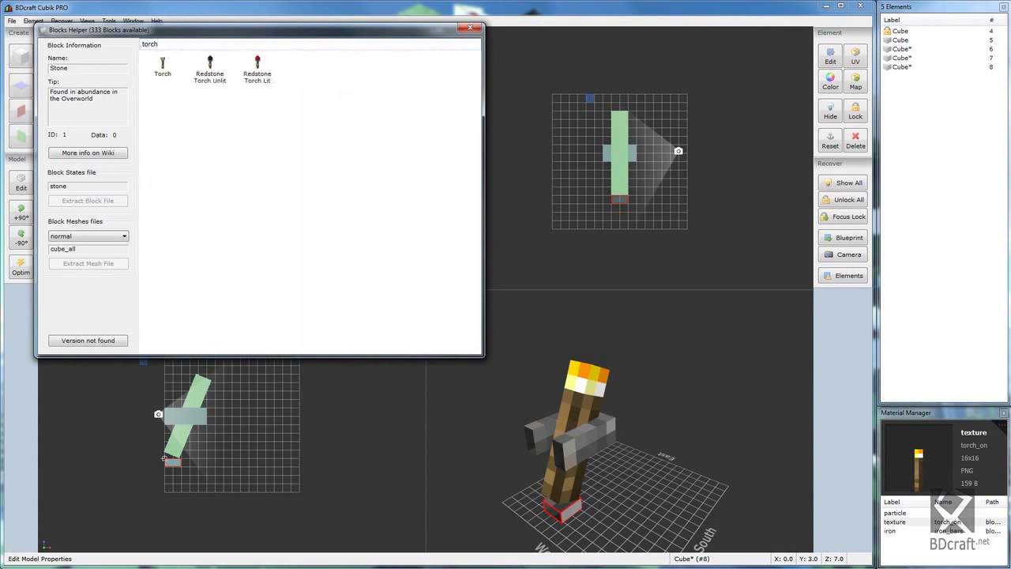
pyautogui.click(163, 65)
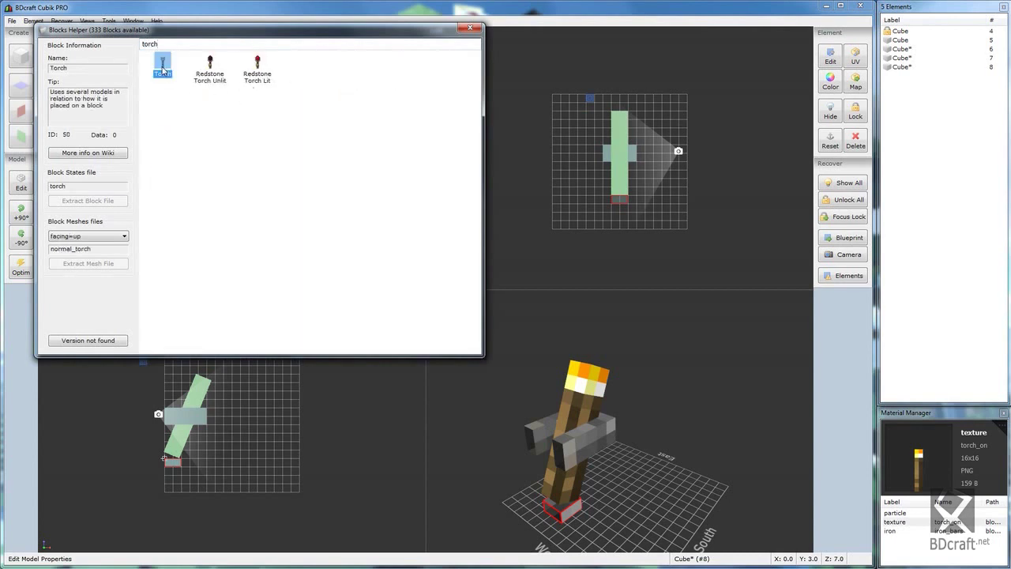
pyautogui.click(113, 235)
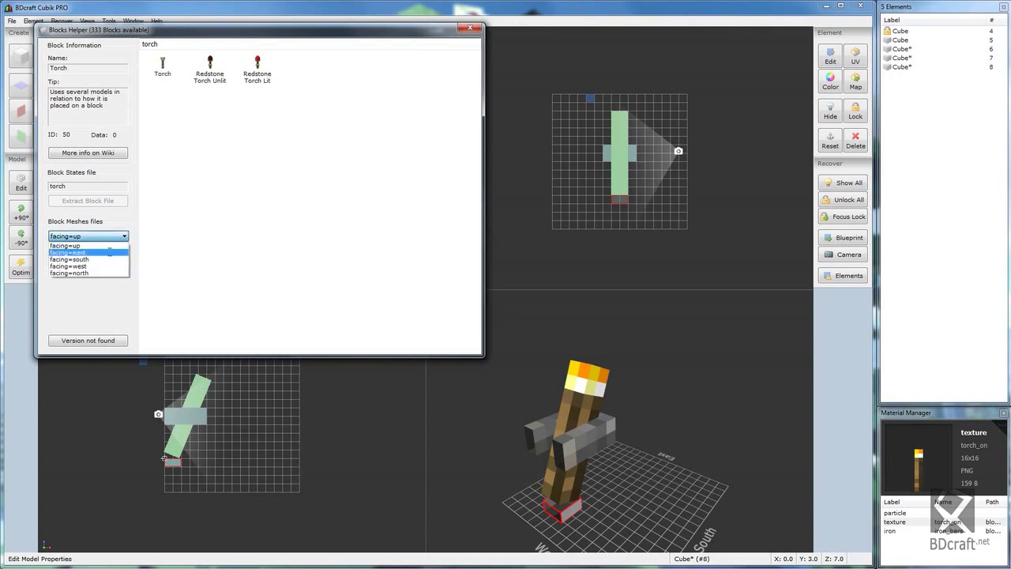
pyautogui.click(110, 251)
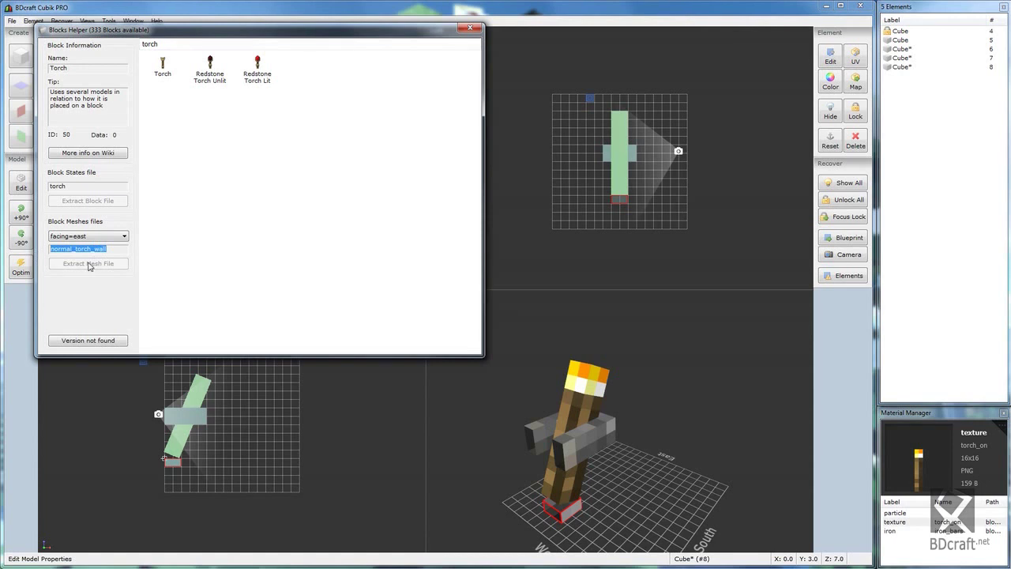
pyautogui.click(123, 237)
pyautogui.click(123, 238)
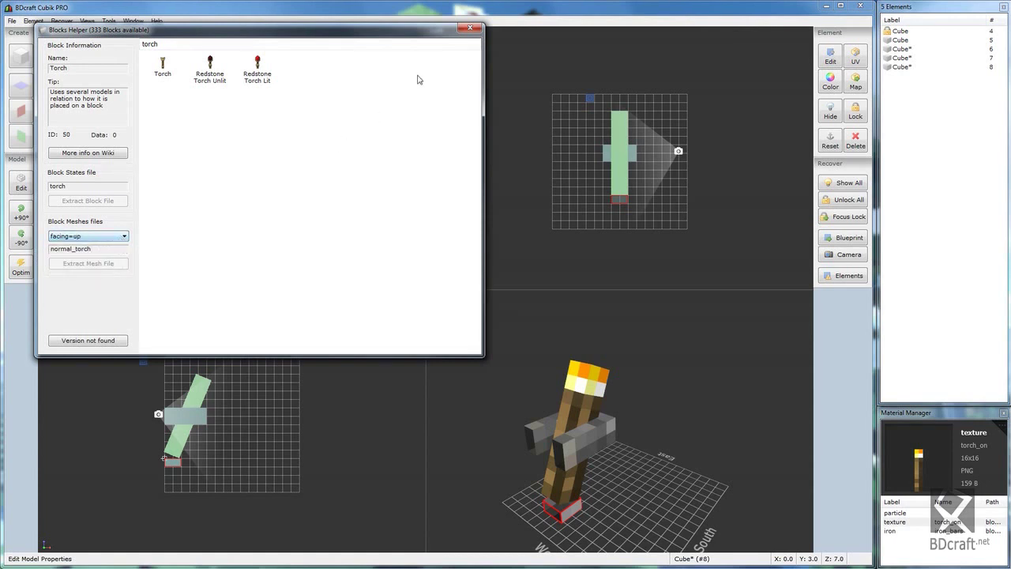
pyautogui.click(469, 30)
# Step: Rename the model normal_torch_wall and export it as normal_torch_wall.json into the TEST pack's models/block folder
pyautogui.click(21, 183)
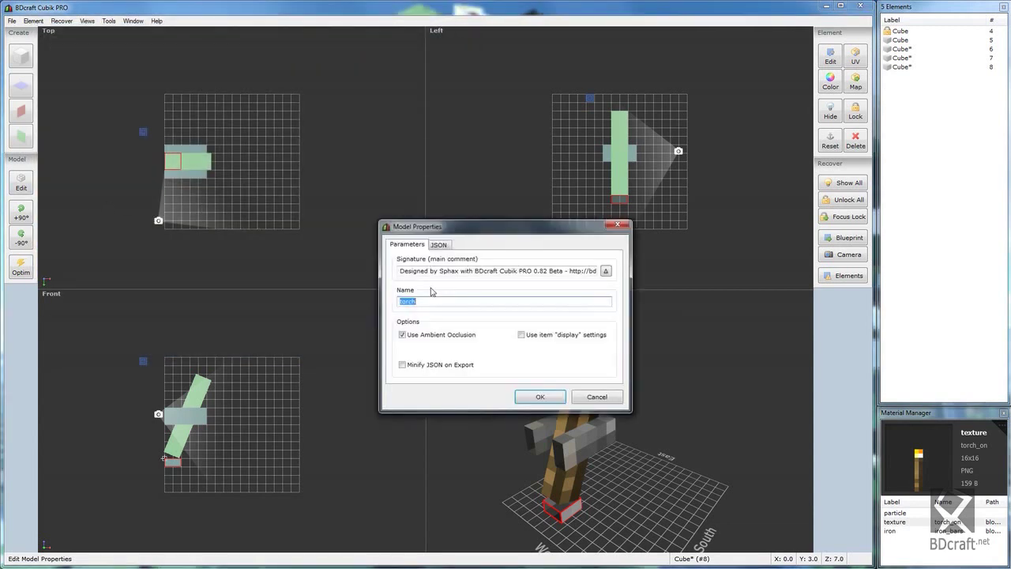
pyautogui.click(540, 397)
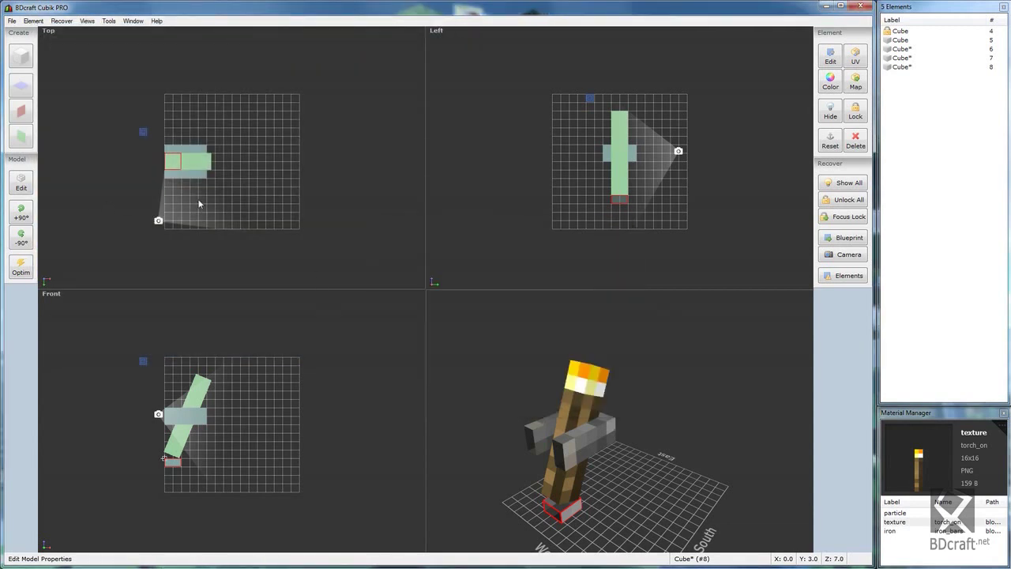
pyautogui.click(11, 21)
pyautogui.click(40, 98)
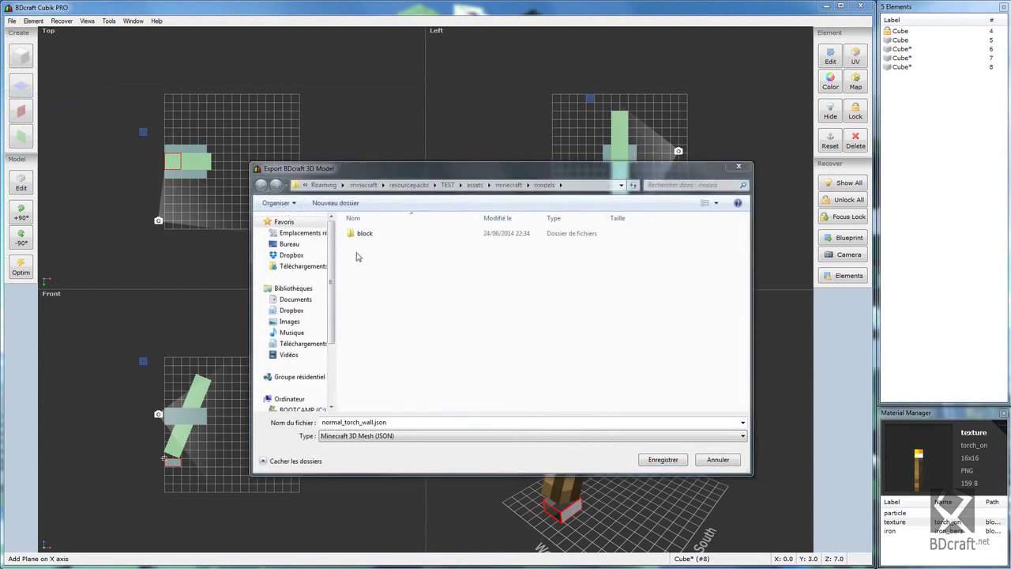
pyautogui.doubleClick(353, 234)
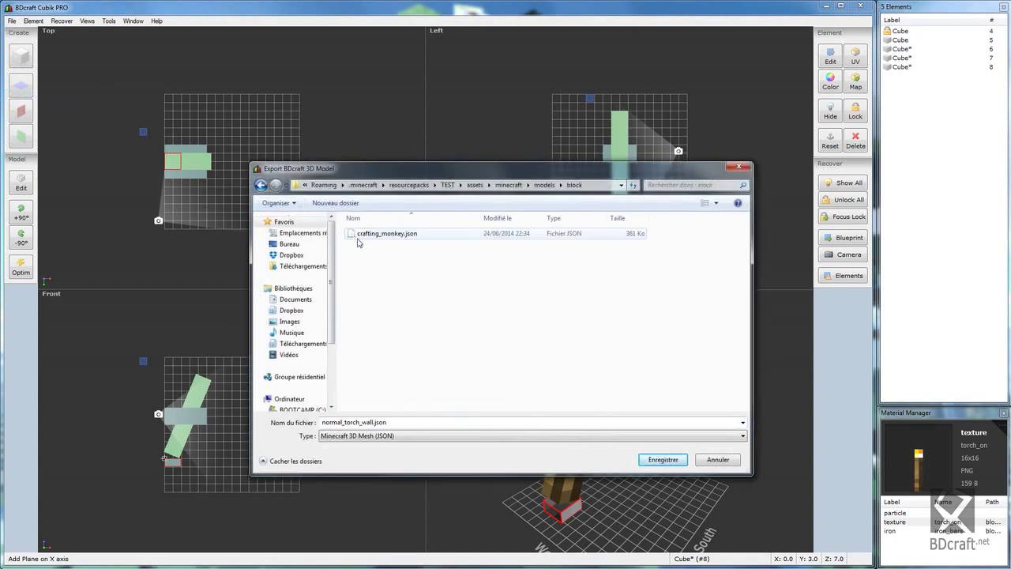
pyautogui.click(650, 463)
# Step: Minimize the modeling program and launch Minecraft 1.8 from the desktop
pyautogui.click(824, 6)
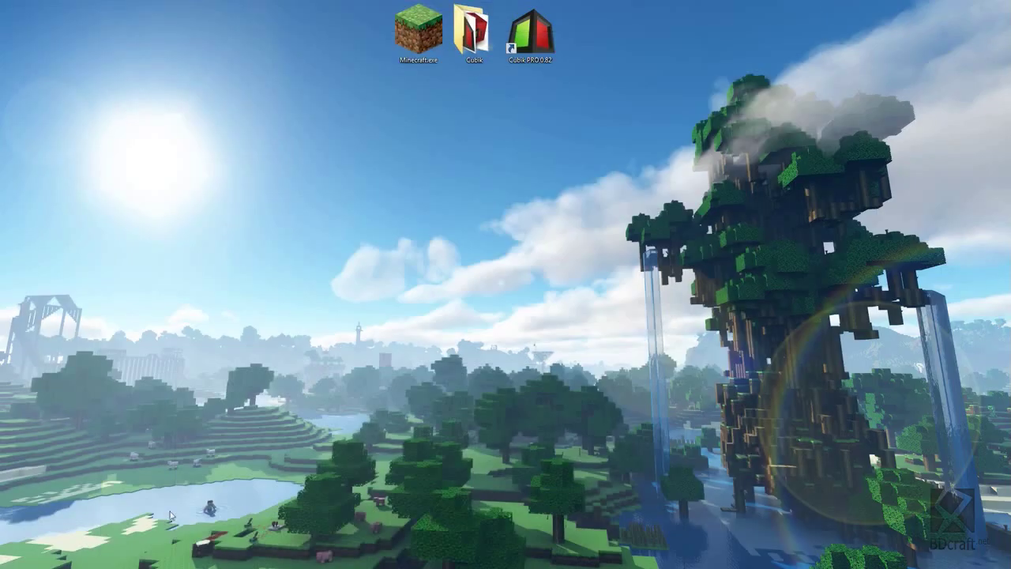
pyautogui.doubleClick(419, 36)
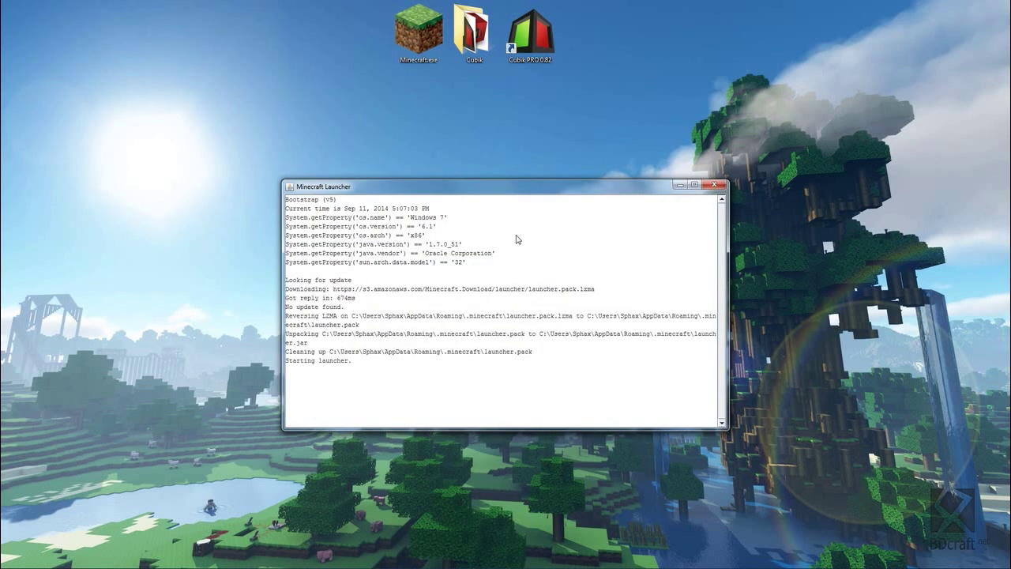
pyautogui.click(564, 462)
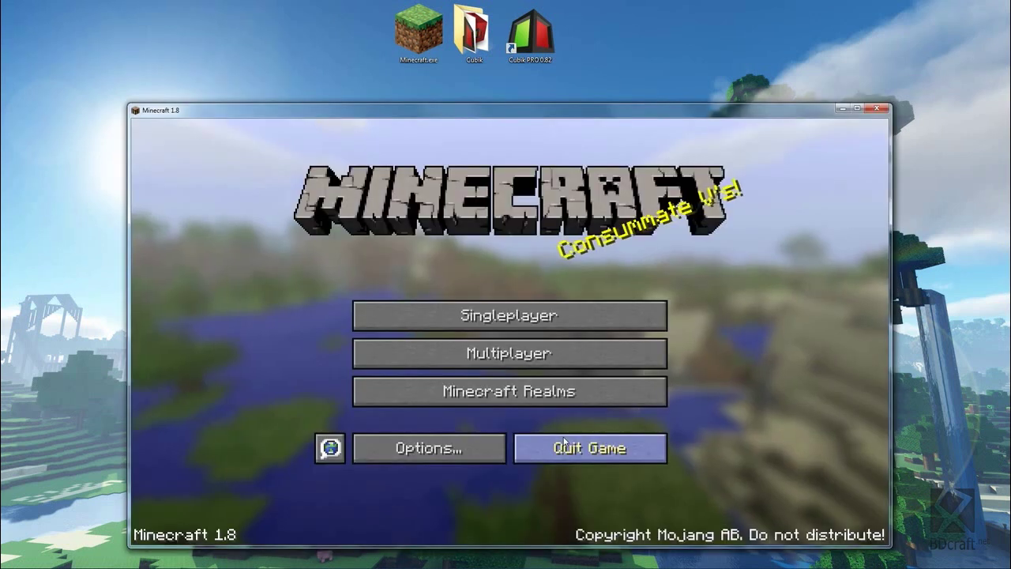
# Step: Activate the TEST resource pack in the game options and return to the title screen
pyautogui.click(398, 439)
pyautogui.click(384, 430)
pyautogui.click(218, 335)
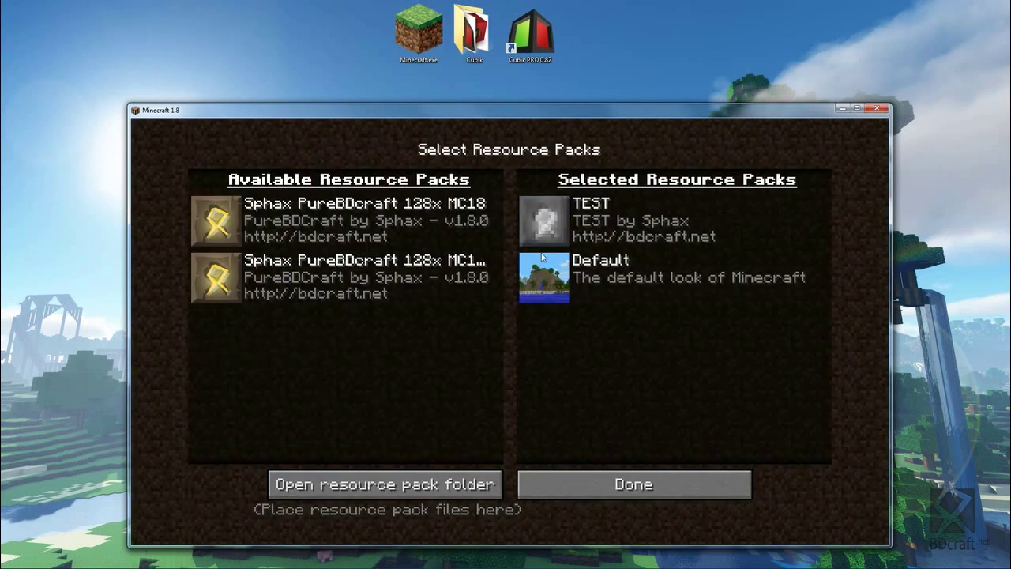
pyautogui.click(600, 480)
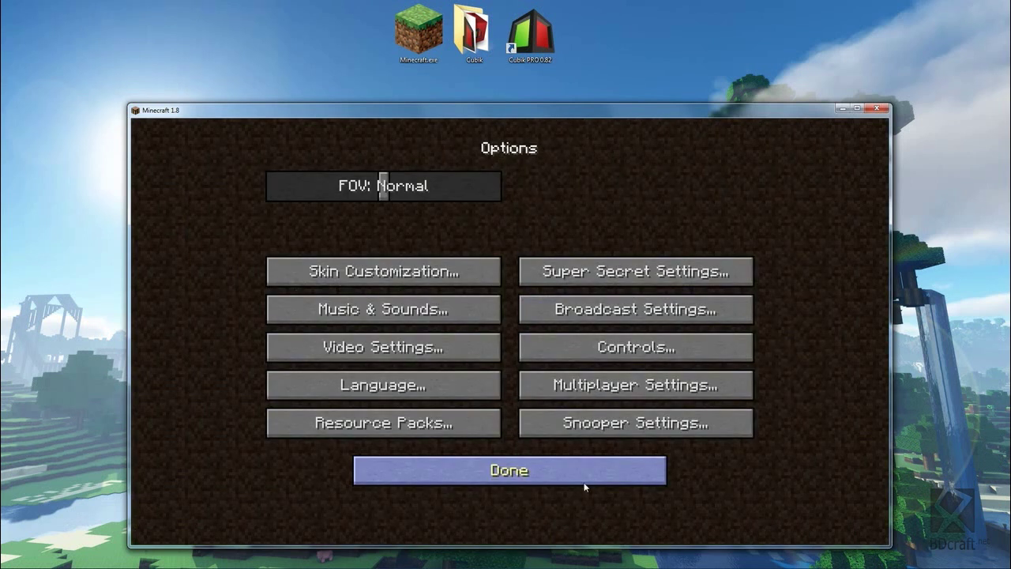
pyautogui.click(584, 481)
# Step: Load the first saved singleplayer world
pyautogui.click(469, 315)
pyautogui.click(505, 197)
pyautogui.click(473, 480)
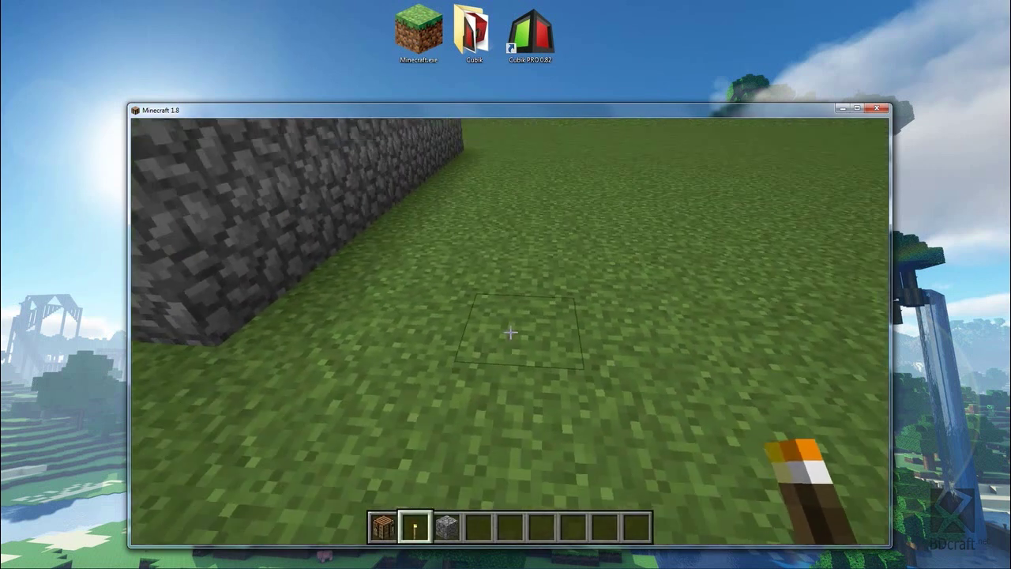
# Step: Place a torch on the grass and several torches on different sides of the cobblestone wall
pyautogui.rightClick(510, 332)
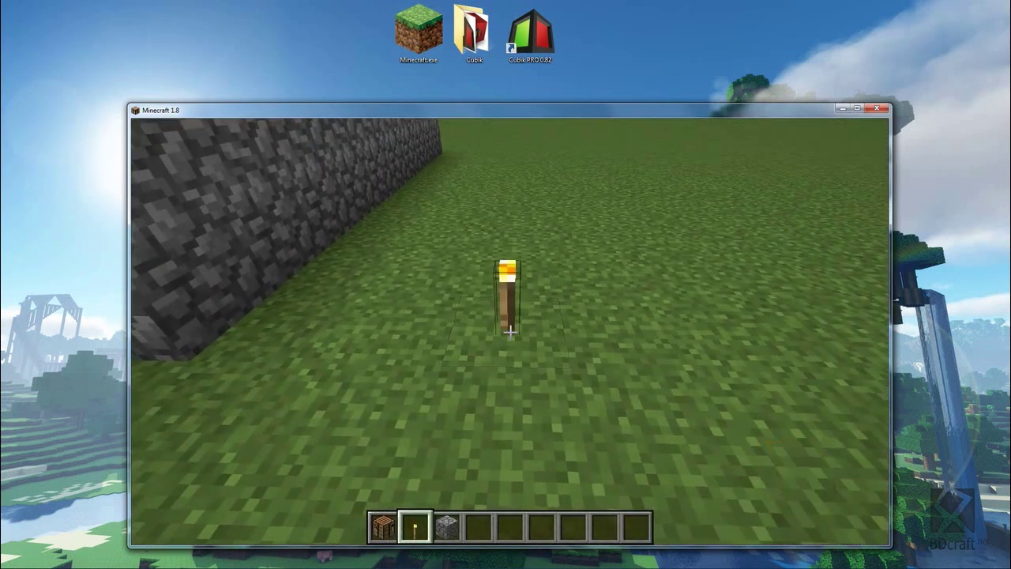
pyautogui.press('d')
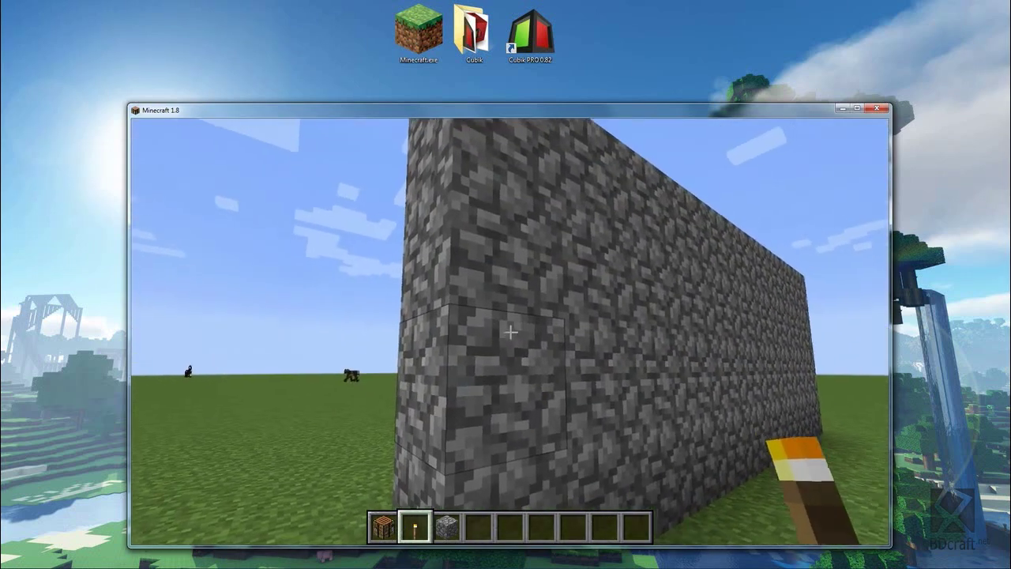
pyautogui.rightClick(510, 332)
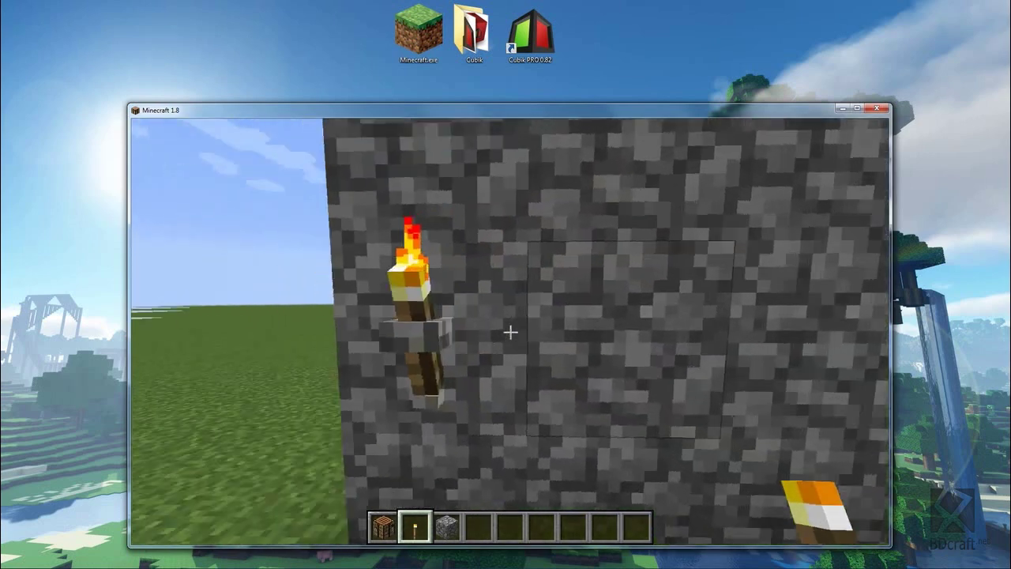
pyautogui.rightClick(510, 332)
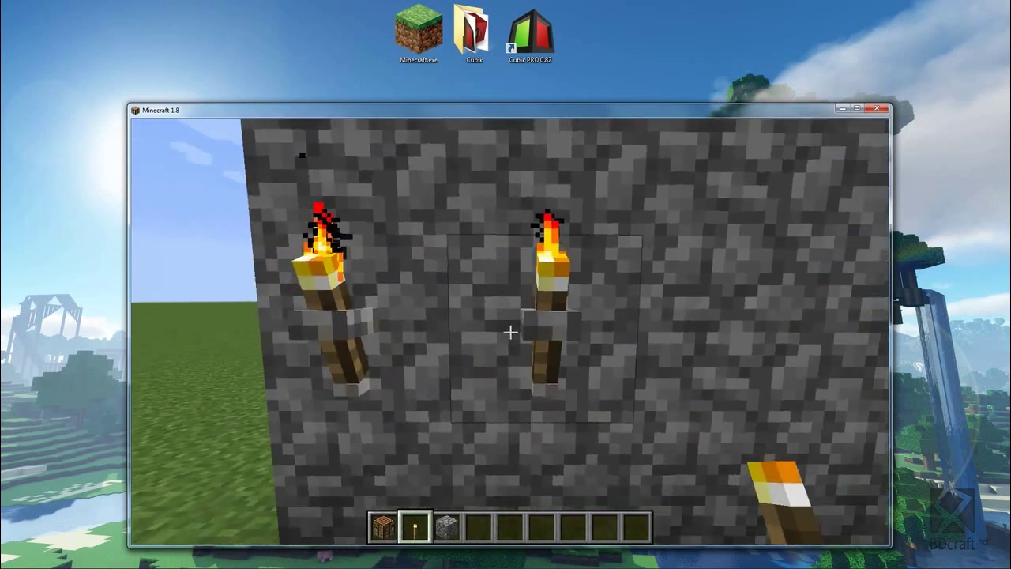
pyautogui.rightClick(510, 333)
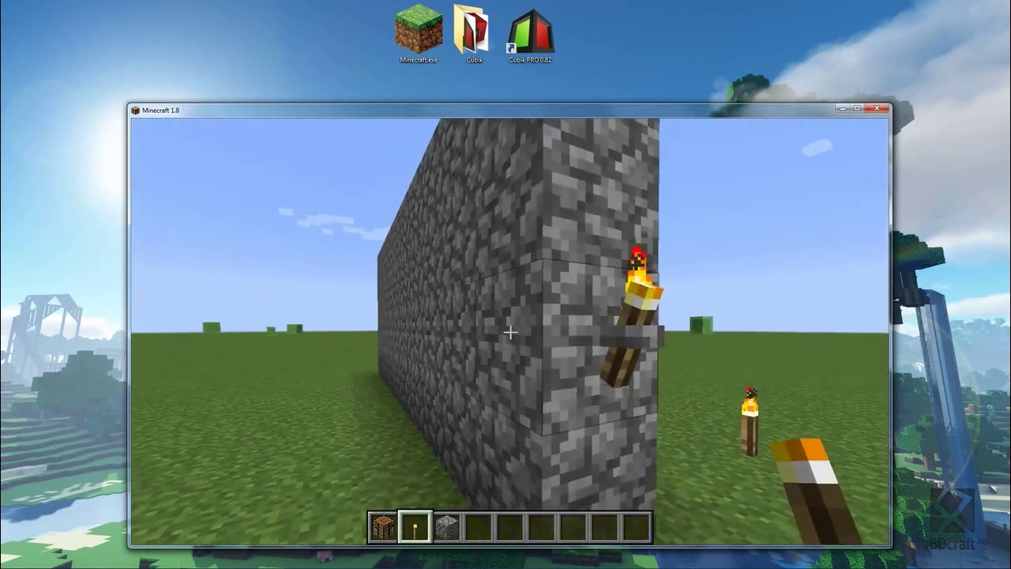
pyautogui.rightClick(510, 333)
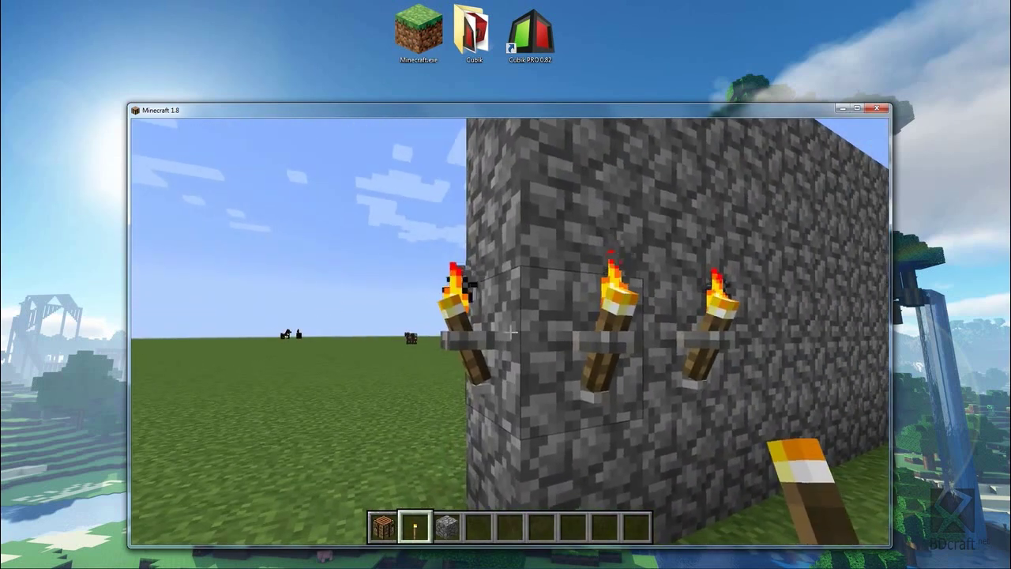
# Step: Try to remove the TEST resource pack from the selected packs and return to the world
pyautogui.press('Escape')
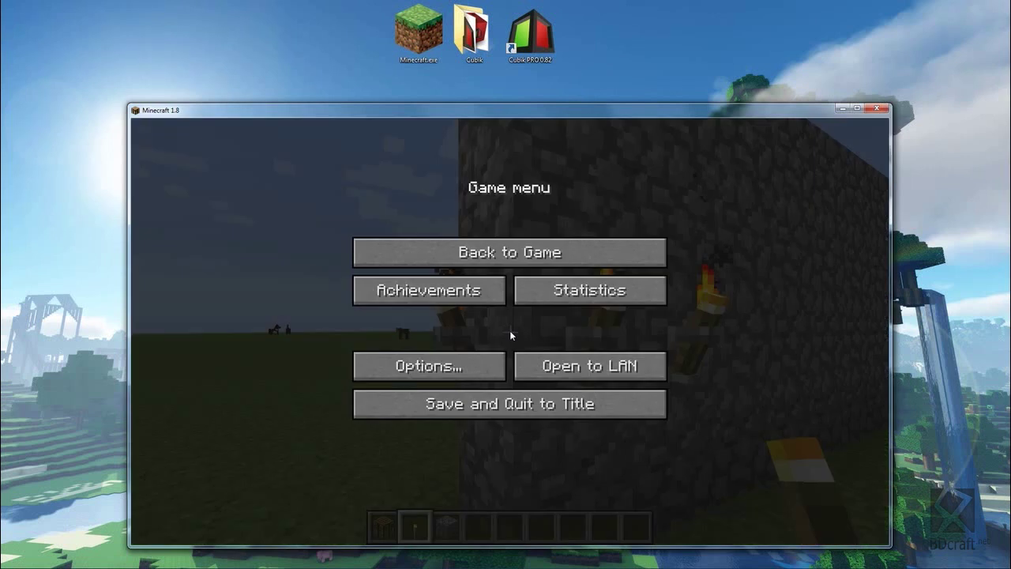
pyautogui.click(471, 361)
pyautogui.click(413, 424)
pyautogui.click(538, 226)
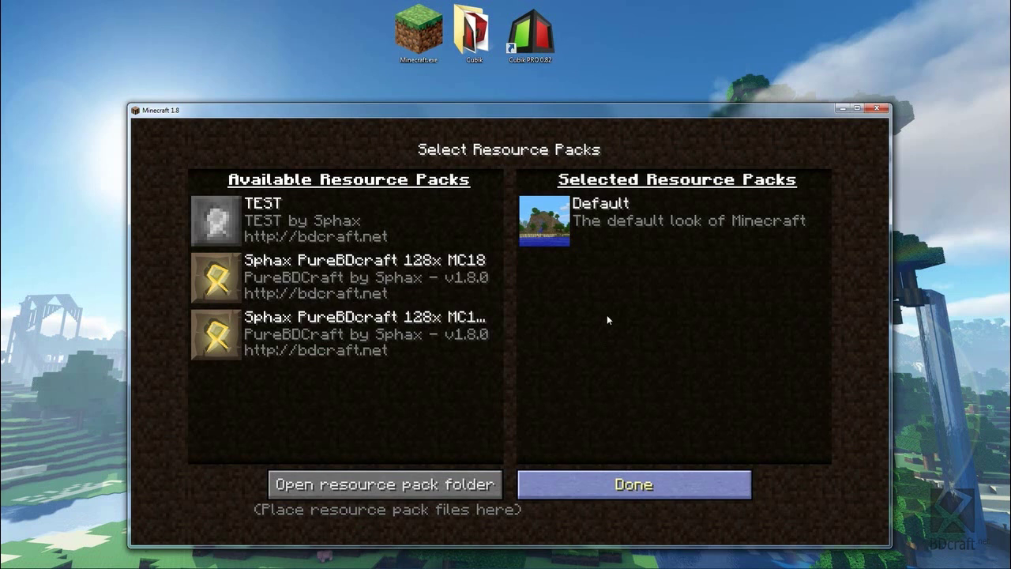
pyautogui.press('Escape')
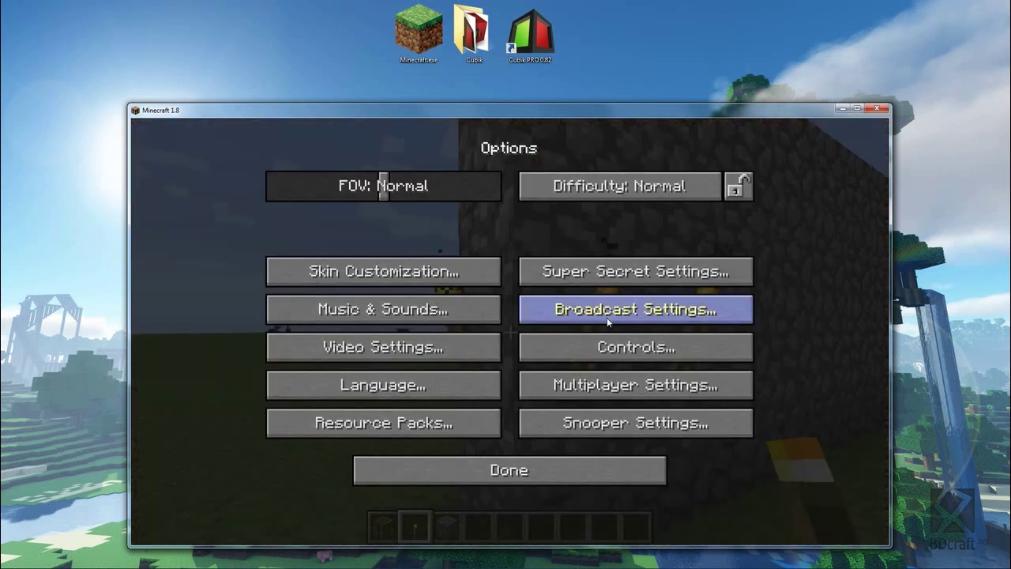
pyautogui.click(534, 470)
pyautogui.press('Escape')
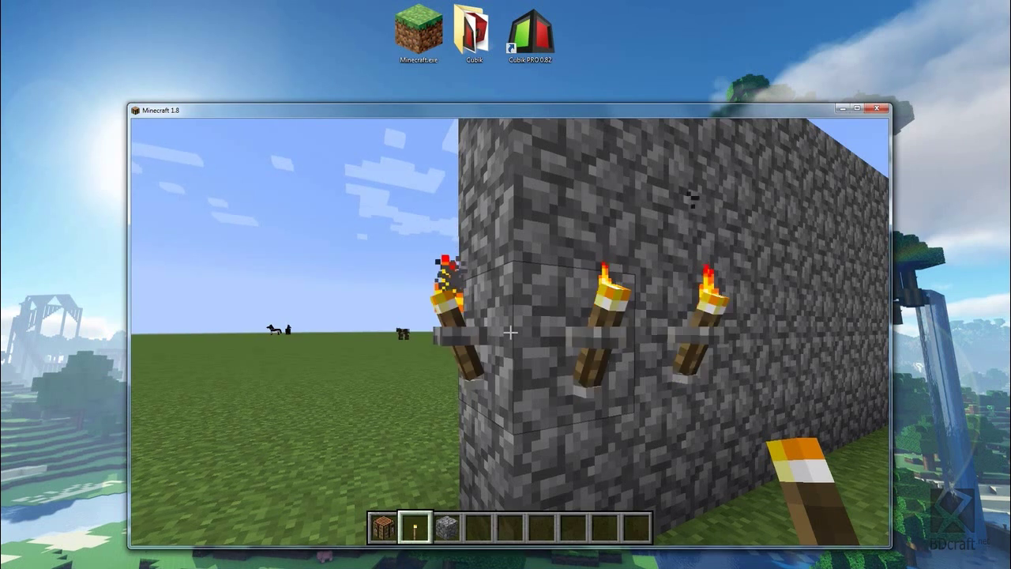
# Step: Hide the game interface and compare the custom wall torches with the default ones
pyautogui.press('F1')
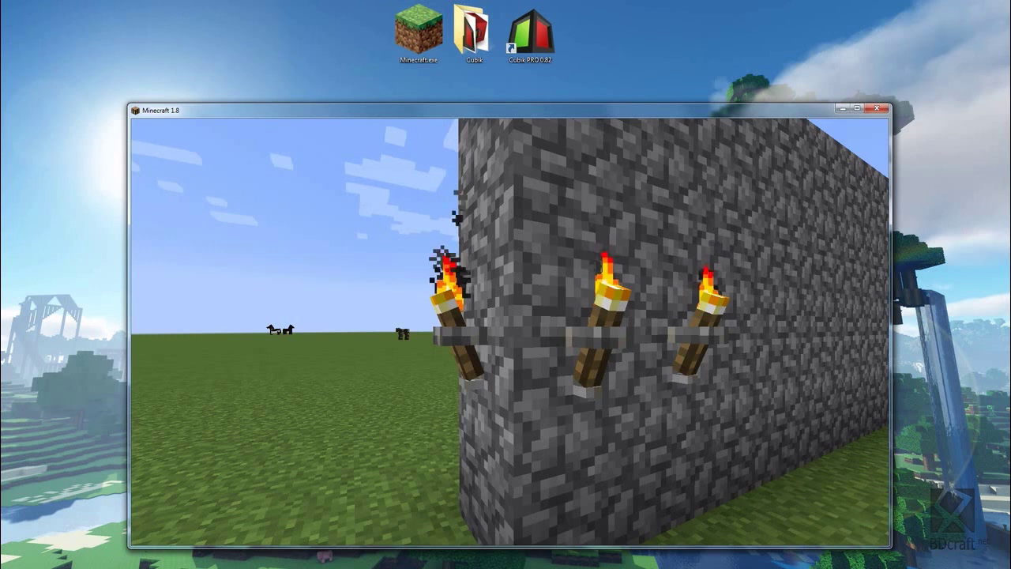
pyautogui.press('Escape')
pyautogui.press('Escape')
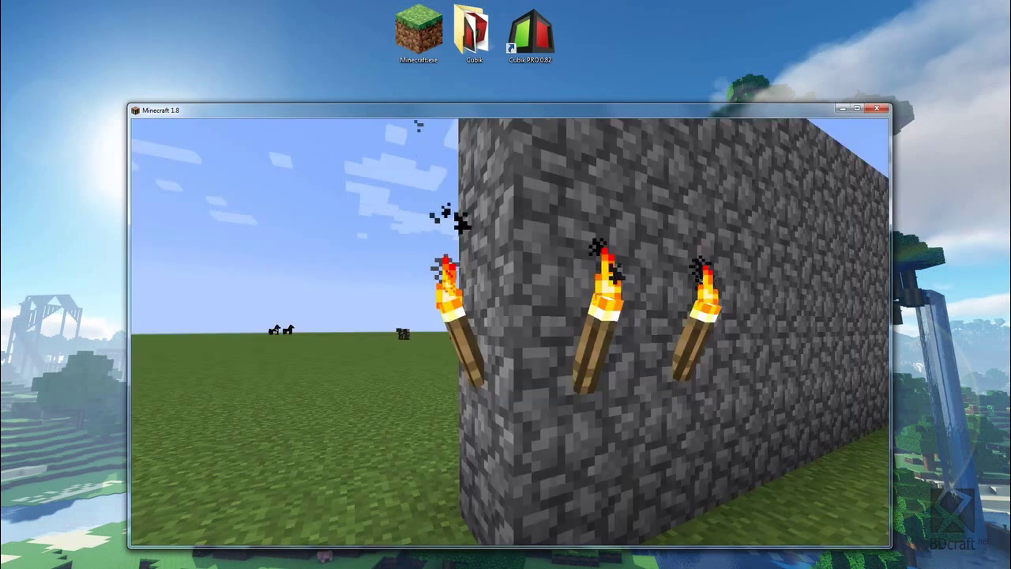